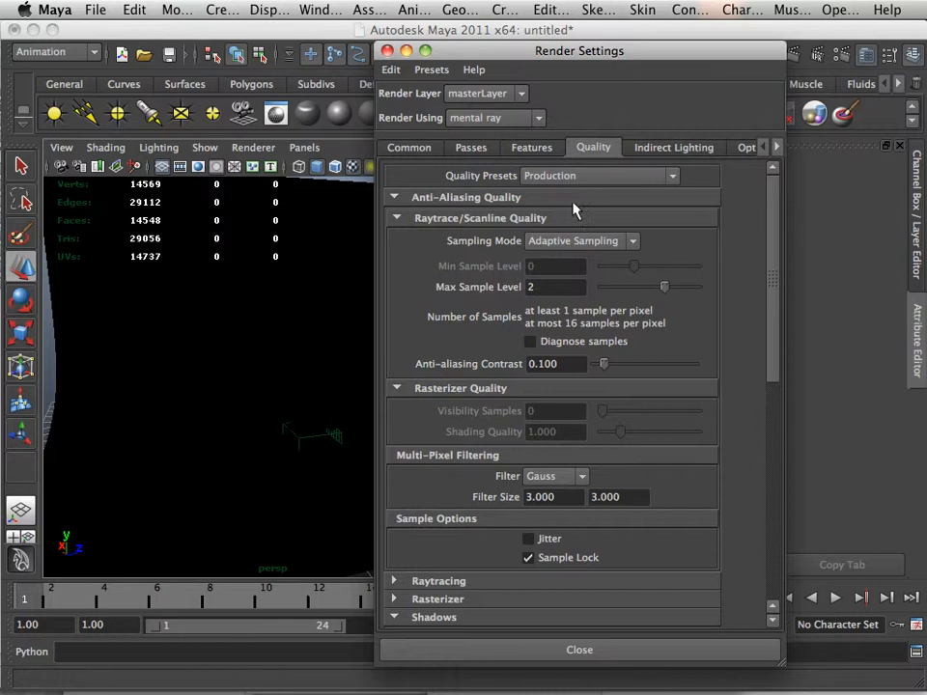
# Check the Raytracing section of the mental ray quality settings and close the render settings.
pyautogui.click(394, 582)
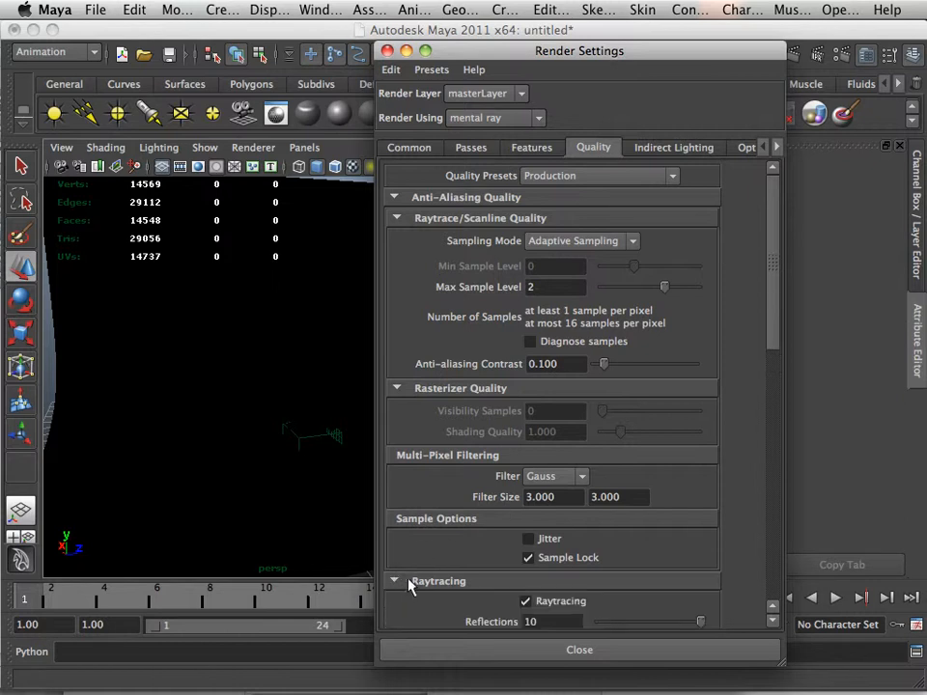
pyautogui.click(387, 50)
# Add an area light at the base of the model and rotate it to face the ball and branches.
pyautogui.keyDown('alt'); pyautogui.moveTo(384, 278); pyautogui.dragTo(285, 254, button='right'); pyautogui.keyUp('alt')
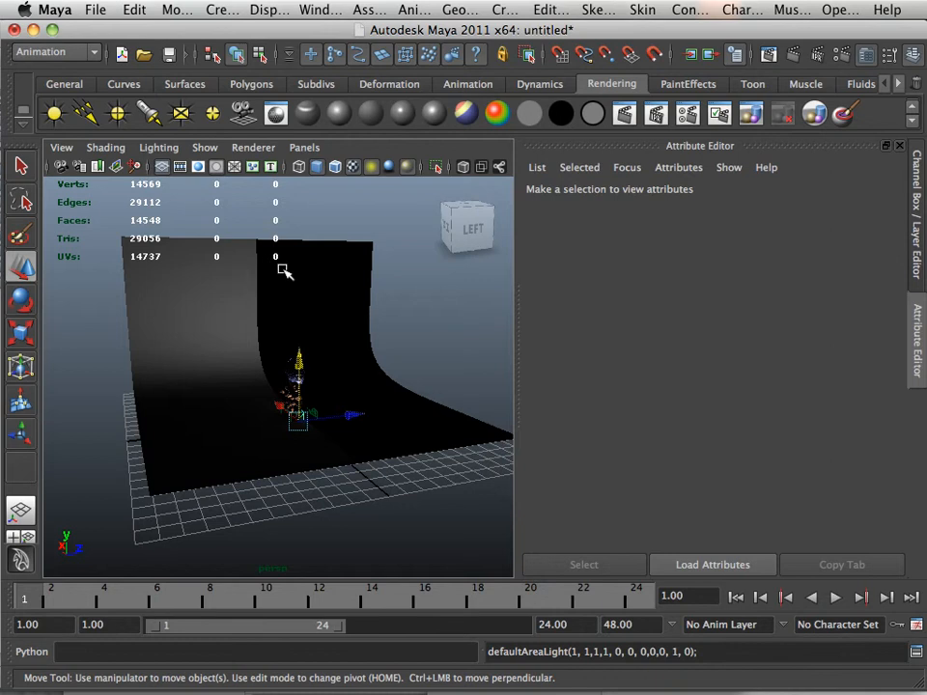
pyautogui.keyDown('alt'); pyautogui.moveTo(352, 351); pyautogui.dragTo(428, 366, button='right'); pyautogui.keyUp('alt')
pyautogui.click(23, 302)
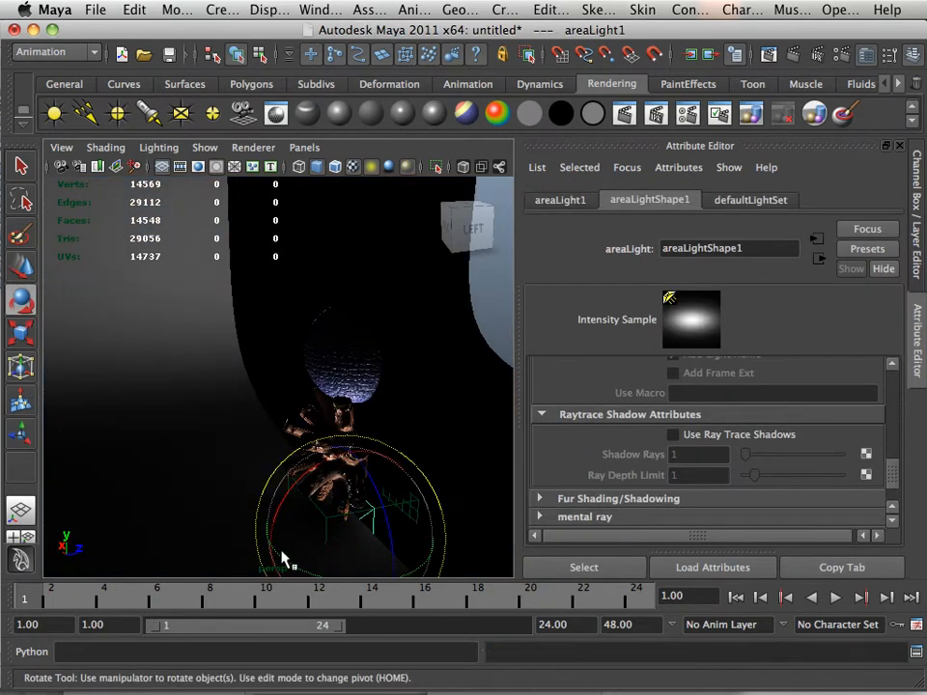
pyautogui.moveTo(283, 557); pyautogui.dragTo(73, 460)
pyautogui.keyDown('alt'); pyautogui.moveTo(346, 519); pyautogui.dragTo(279, 356, button='middle'); pyautogui.keyUp('alt')
pyautogui.moveTo(306, 447); pyautogui.dragTo(205, 420)
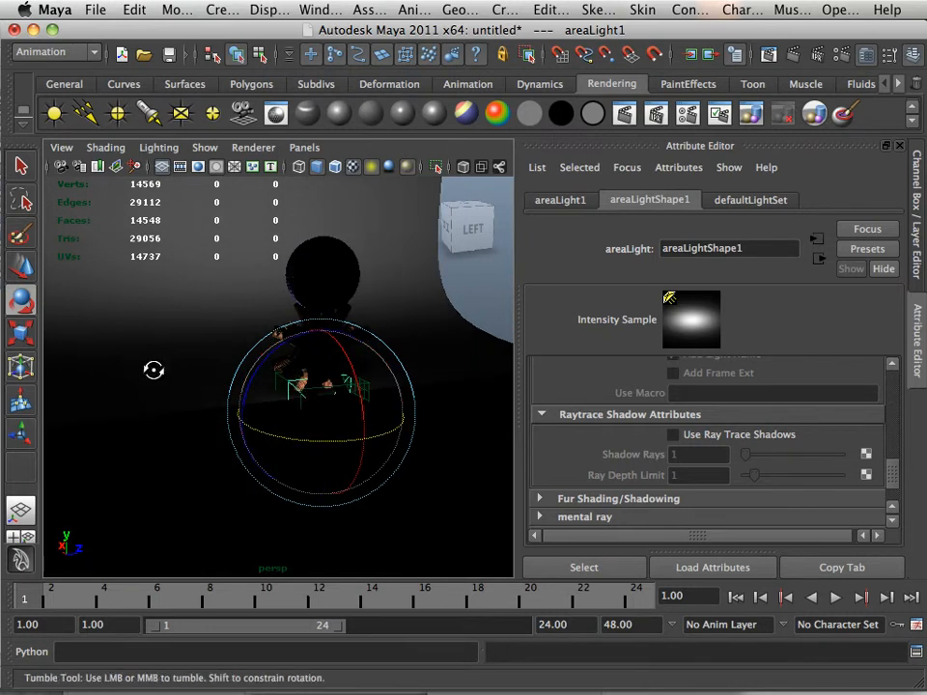
pyautogui.keyDown('alt'); pyautogui.moveTo(154, 370); pyautogui.dragTo(182, 374); pyautogui.keyUp('alt')
# Move the area light out in front of the model and enable its ray trace shadows.
pyautogui.click(22, 267)
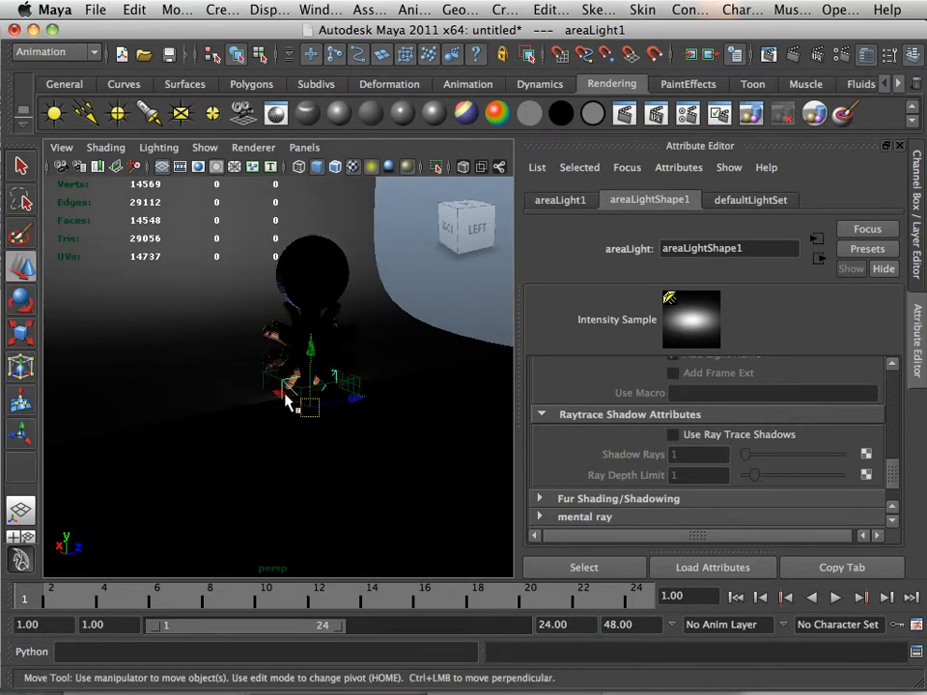
pyautogui.moveTo(287, 401); pyautogui.dragTo(373, 449)
pyautogui.keyDown('alt'); pyautogui.moveTo(328, 430); pyautogui.dragTo(495, 466, button='right'); pyautogui.keyUp('alt')
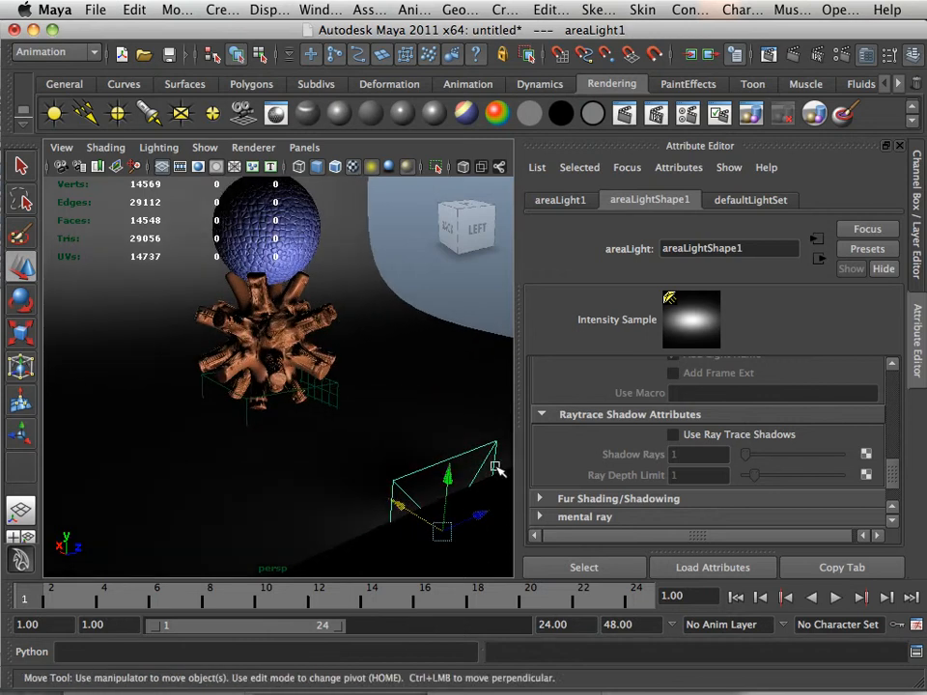
pyautogui.click(674, 436)
pyautogui.keyDown('alt'); pyautogui.moveTo(348, 424); pyautogui.dragTo(370, 437); pyautogui.keyUp('alt')
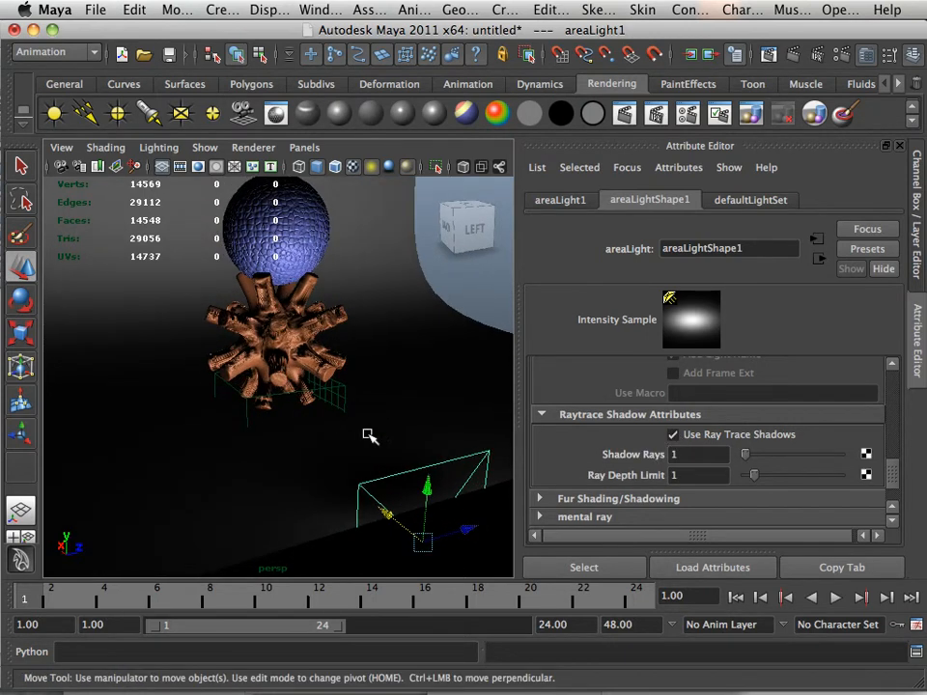
# Raise the area light well above the floor and render the perspective view with mental ray.
pyautogui.moveTo(430, 494); pyautogui.dragTo(440, 251)
pyautogui.keyDown('alt'); pyautogui.moveTo(426, 276); pyautogui.dragTo(406, 438, button='middle'); pyautogui.keyUp('alt')
pyautogui.keyDown('alt'); pyautogui.moveTo(377, 424); pyautogui.dragTo(439, 437, button='right'); pyautogui.keyUp('alt')
pyautogui.keyDown('alt'); pyautogui.moveTo(439, 438); pyautogui.dragTo(498, 373, button='middle'); pyautogui.keyUp('alt')
pyautogui.keyDown('alt'); pyautogui.moveTo(499, 372); pyautogui.dragTo(407, 361, button='right'); pyautogui.keyUp('alt')
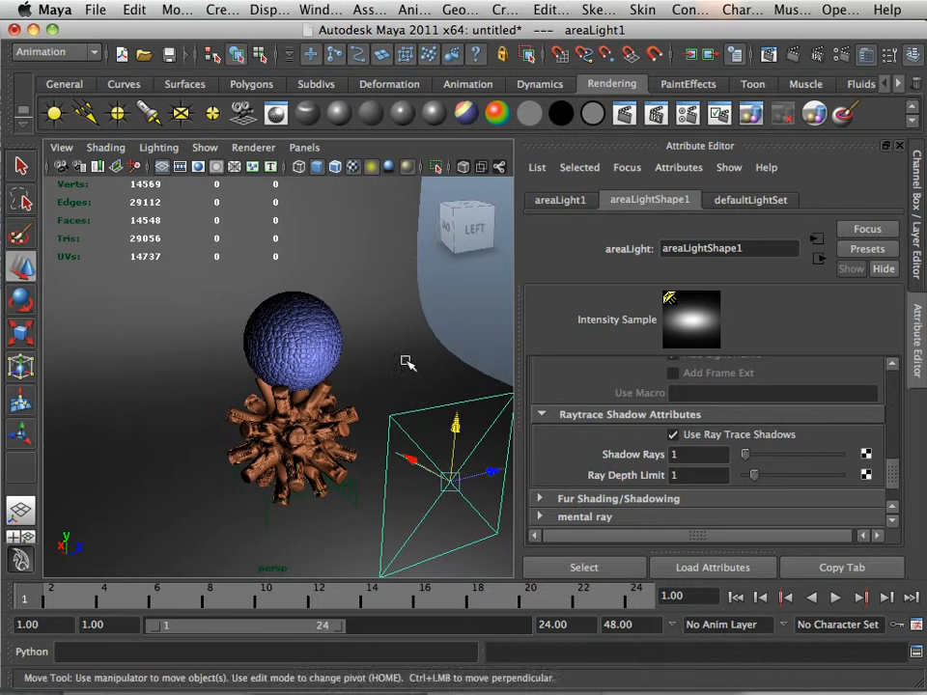
pyautogui.click(657, 114)
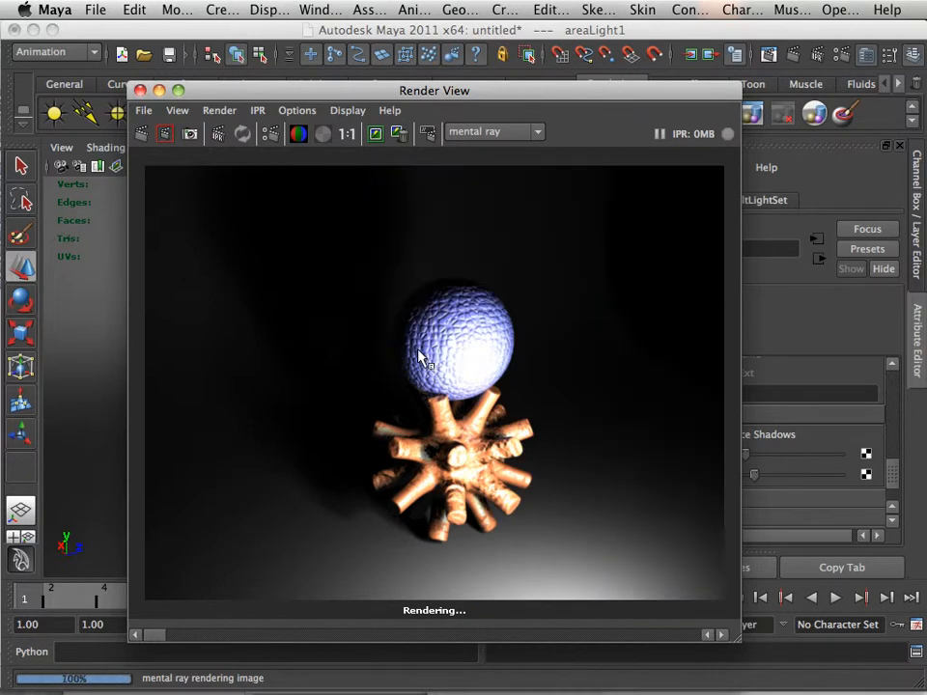
pyautogui.click(140, 90)
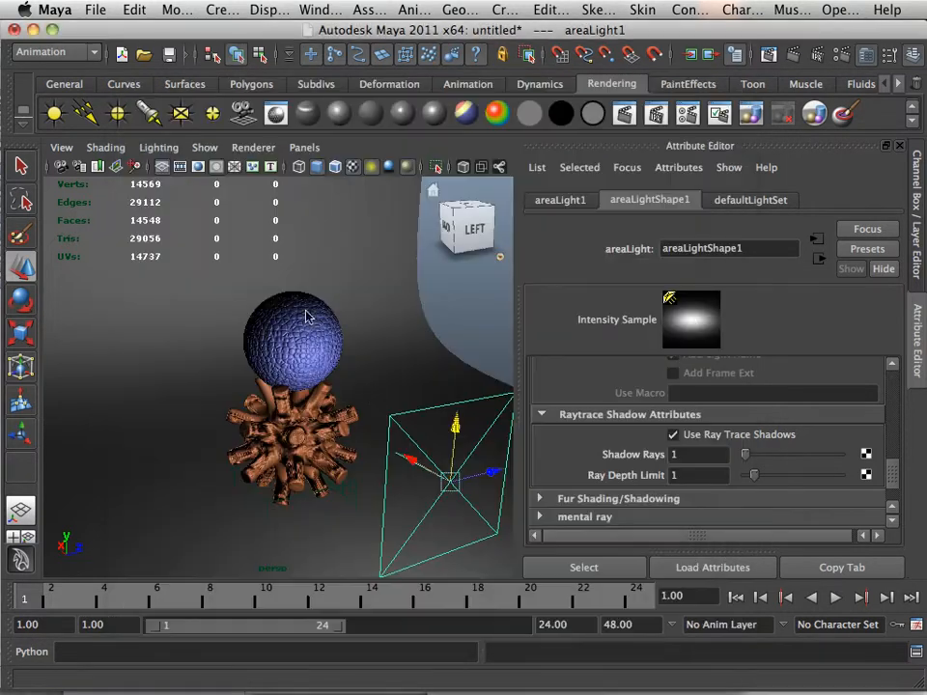
# Move the area light farther away from the model and render a closer view of the ball and branches.
pyautogui.keyDown('alt'); pyautogui.moveTo(369, 390); pyautogui.dragTo(237, 357, button='right'); pyautogui.keyUp('alt')
pyautogui.keyDown('alt'); pyautogui.moveTo(238, 356); pyautogui.dragTo(391, 391); pyautogui.keyUp('alt')
pyautogui.moveTo(326, 391); pyautogui.dragTo(466, 415)
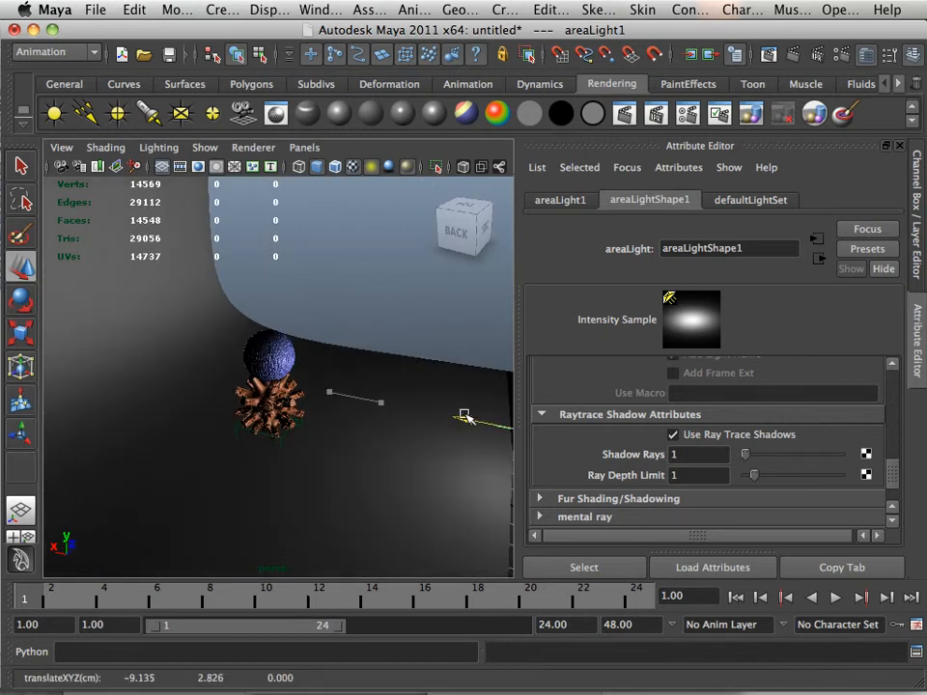
pyautogui.keyDown('alt'); pyautogui.moveTo(465, 415); pyautogui.dragTo(311, 373, button='right'); pyautogui.keyUp('alt')
pyautogui.moveTo(343, 394); pyautogui.dragTo(318, 384)
pyautogui.keyDown('alt'); pyautogui.moveTo(318, 385); pyautogui.dragTo(430, 421, button='right'); pyautogui.keyUp('alt')
pyautogui.keyDown('alt'); pyautogui.moveTo(431, 421); pyautogui.dragTo(271, 398); pyautogui.keyUp('alt')
pyautogui.keyDown('alt'); pyautogui.moveTo(271, 398); pyautogui.dragTo(402, 437, button='right'); pyautogui.keyUp('alt')
pyautogui.keyDown('alt'); pyautogui.moveTo(402, 436); pyautogui.dragTo(392, 399, button='middle'); pyautogui.keyUp('alt')
pyautogui.click(625, 115)
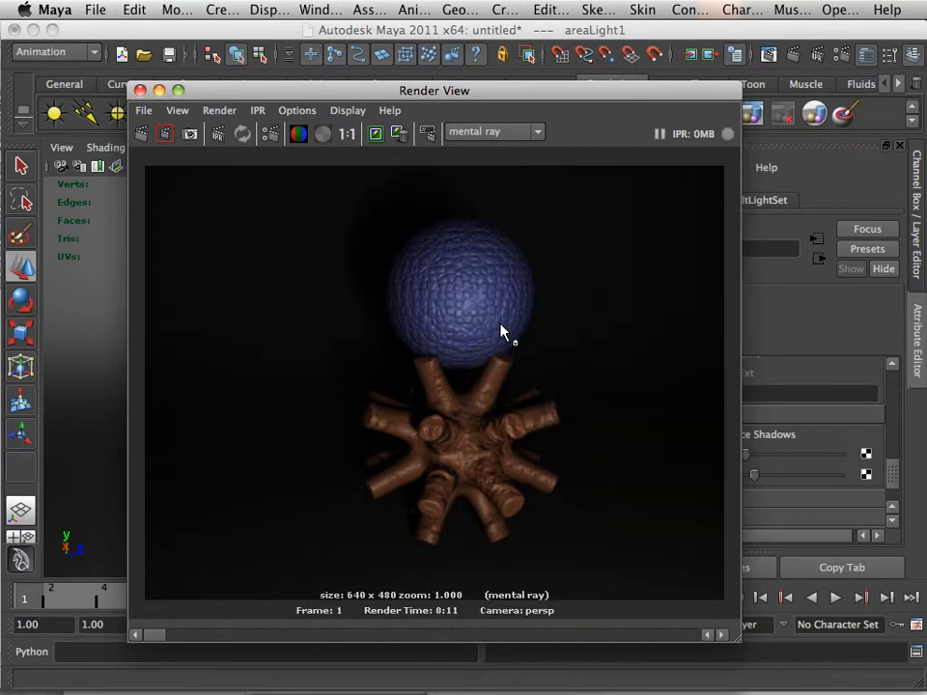
pyautogui.click(142, 93)
# Delete the area light from the scene.
pyautogui.keyDown('alt'); pyautogui.moveTo(291, 314); pyautogui.dragTo(202, 333, button='right'); pyautogui.keyUp('alt')
pyautogui.keyDown('alt'); pyautogui.moveTo(201, 334); pyautogui.dragTo(353, 358); pyautogui.keyUp('alt')
pyautogui.keyDown('alt'); pyautogui.moveTo(367, 358); pyautogui.dragTo(329, 351, button='middle'); pyautogui.keyUp('alt')
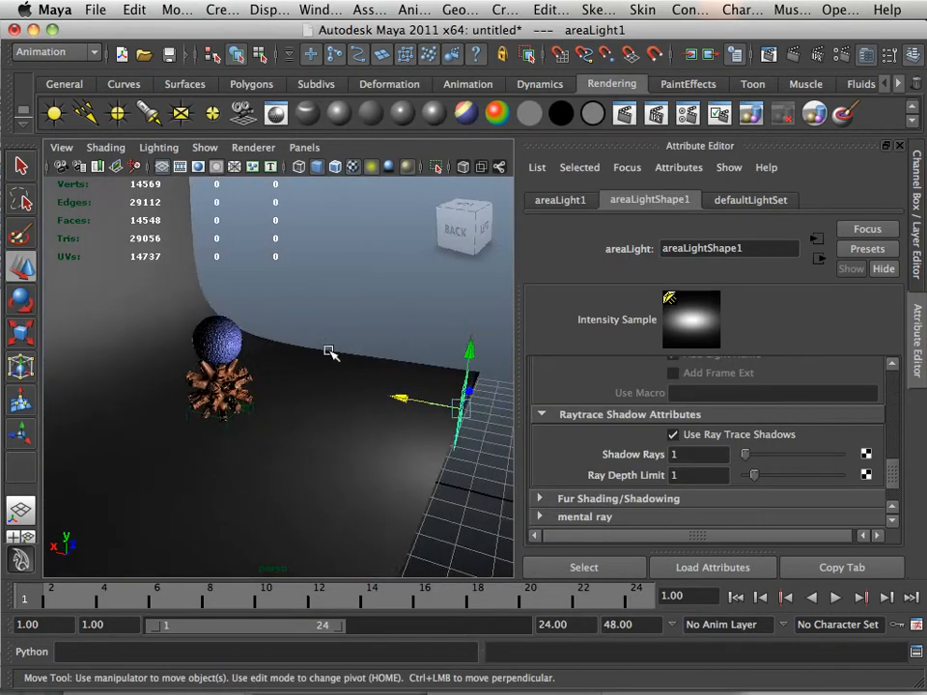
pyautogui.keyDown('alt'); pyautogui.moveTo(329, 352); pyautogui.dragTo(360, 351); pyautogui.keyUp('alt')
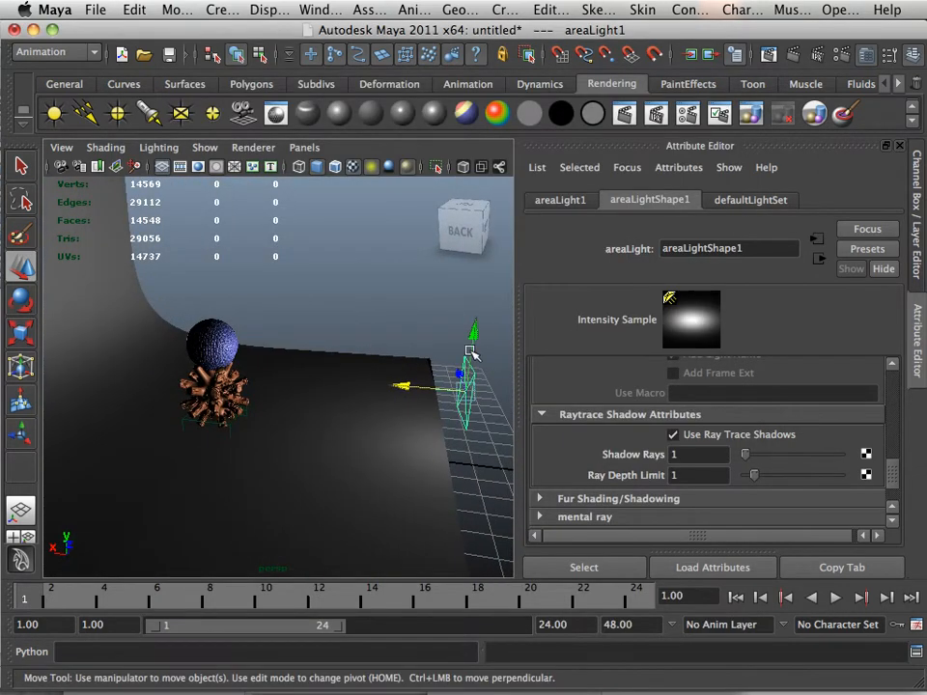
pyautogui.press('Delete')
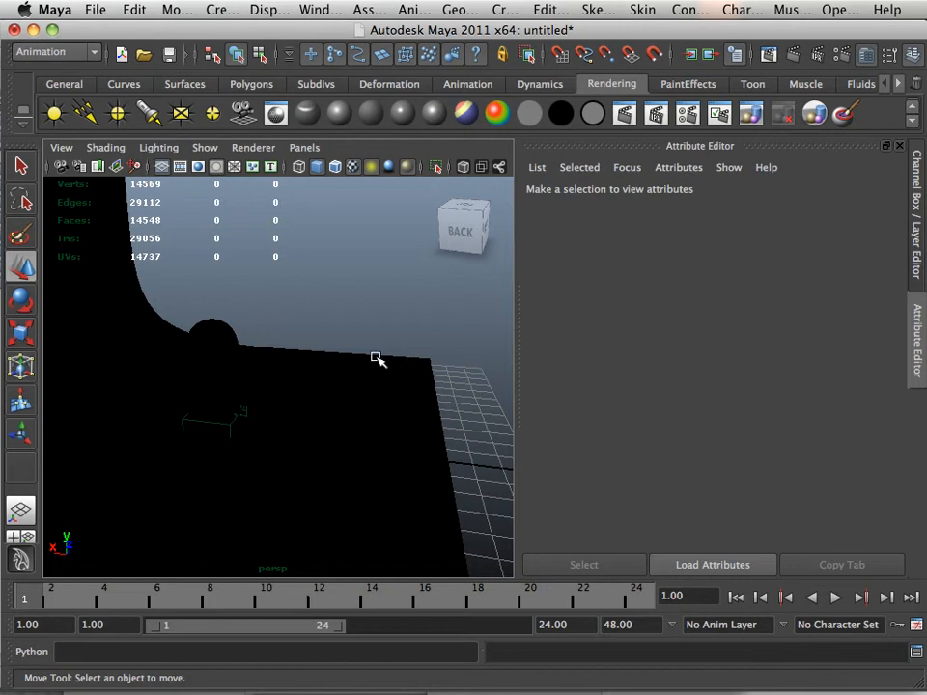
# Create a volume light, raise it about 2.2 cm and move it out beside the ball.
pyautogui.keyDown('alt'); pyautogui.moveTo(377, 360); pyautogui.dragTo(225, 349); pyautogui.keyUp('alt')
pyautogui.keyDown('alt'); pyautogui.moveTo(225, 348); pyautogui.dragTo(337, 397, button='right'); pyautogui.keyUp('alt')
pyautogui.keyDown('alt'); pyautogui.moveTo(253, 373); pyautogui.dragTo(174, 368, button='middle'); pyautogui.keyUp('alt')
pyautogui.keyDown('alt'); pyautogui.moveTo(174, 368); pyautogui.dragTo(259, 373); pyautogui.keyUp('alt')
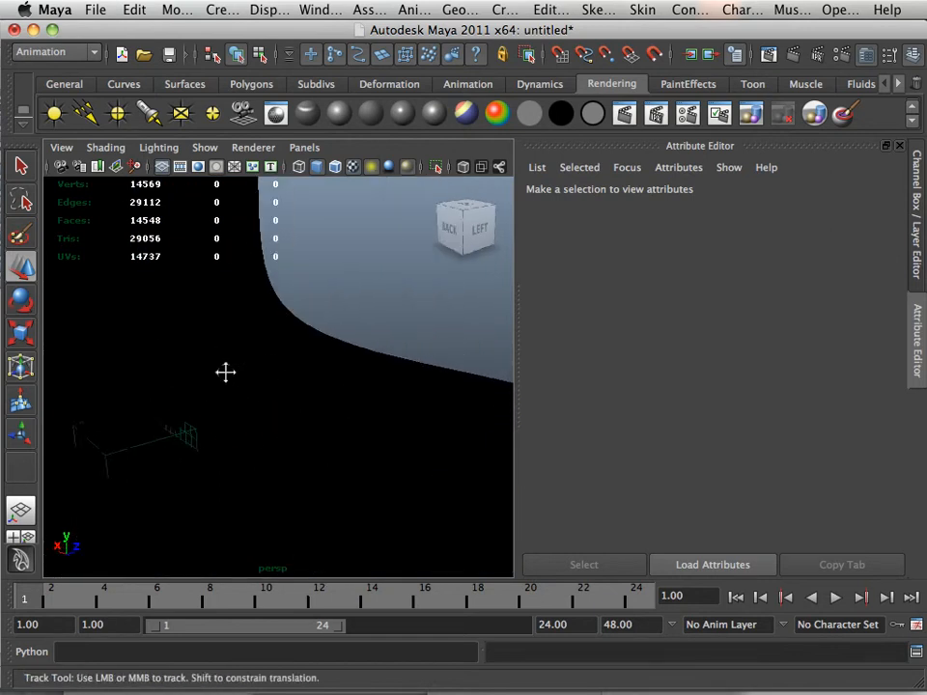
pyautogui.keyDown('alt'); pyautogui.moveTo(226, 372); pyautogui.dragTo(332, 375, button='middle'); pyautogui.keyUp('alt')
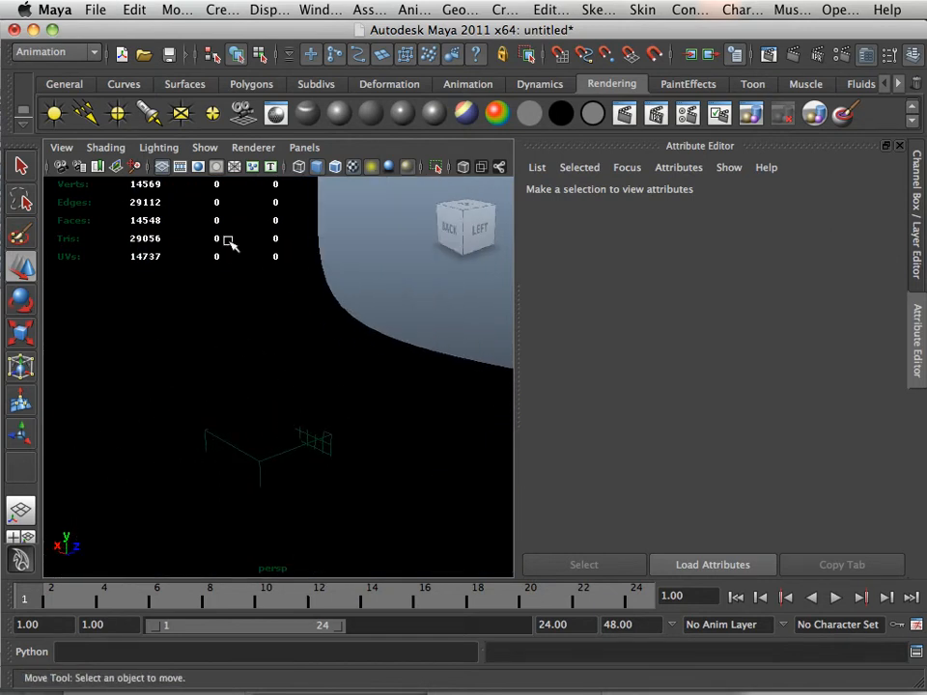
pyautogui.click(210, 116)
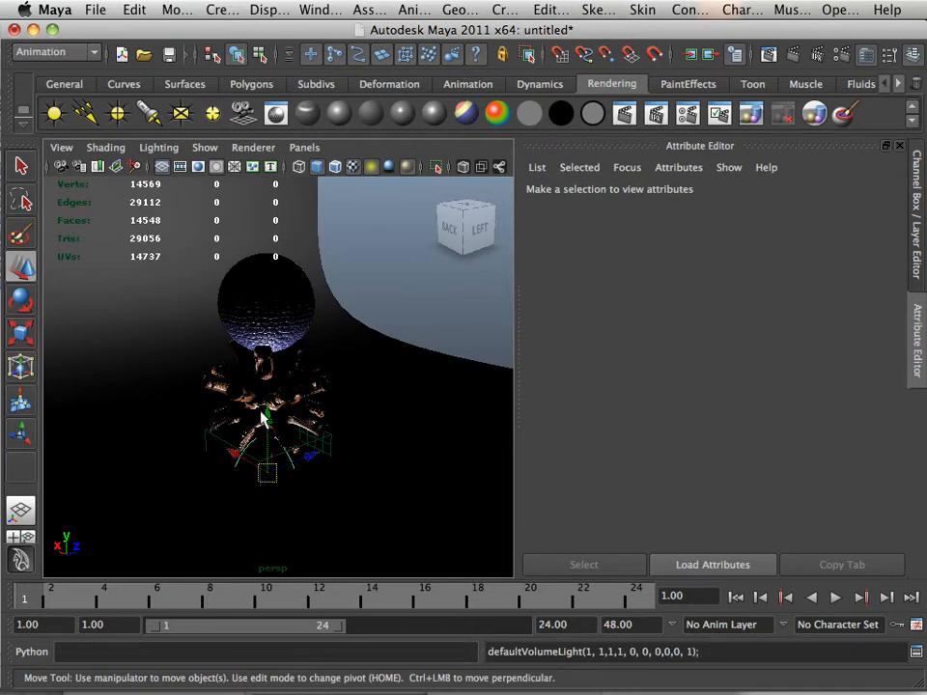
pyautogui.moveTo(266, 417); pyautogui.dragTo(272, 317)
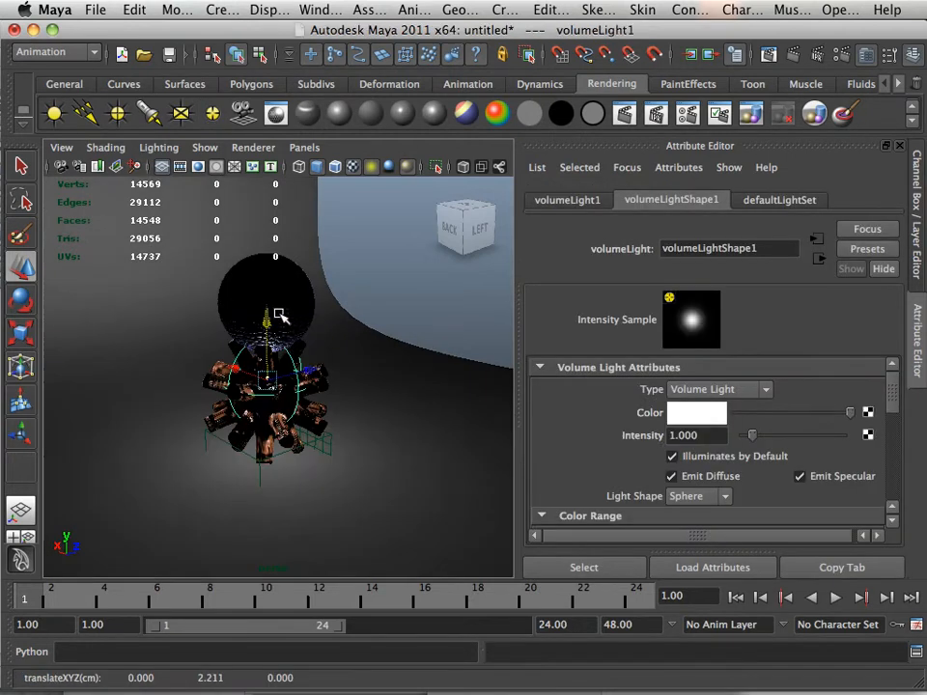
pyautogui.moveTo(285, 369); pyautogui.dragTo(340, 350)
pyautogui.keyDown('alt'); pyautogui.moveTo(341, 350); pyautogui.dragTo(292, 343, button='right'); pyautogui.keyUp('alt')
pyautogui.keyDown('alt'); pyautogui.moveTo(292, 344); pyautogui.dragTo(259, 338); pyautogui.keyUp('alt')
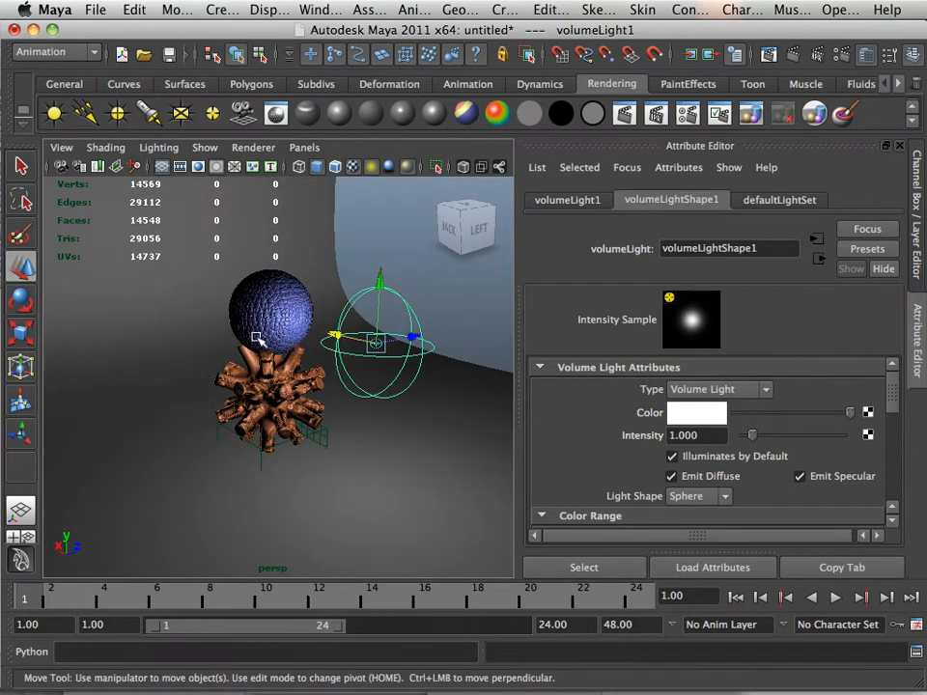
# Scale the volume light up uniformly until its sphere encloses the ball and branches, and render the view.
pyautogui.click(21, 332)
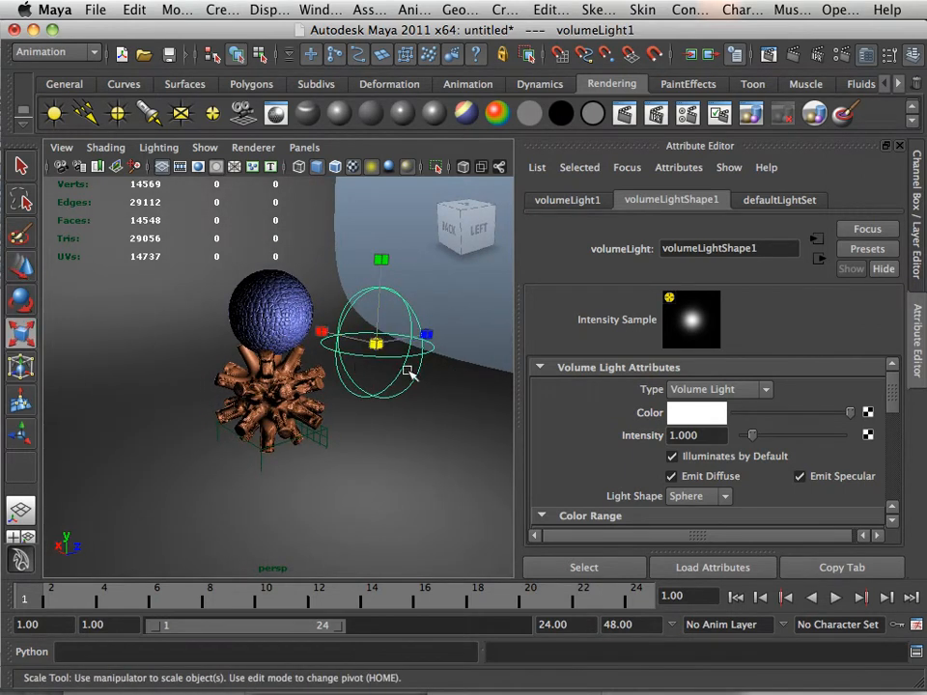
pyautogui.moveTo(377, 345); pyautogui.dragTo(593, 409)
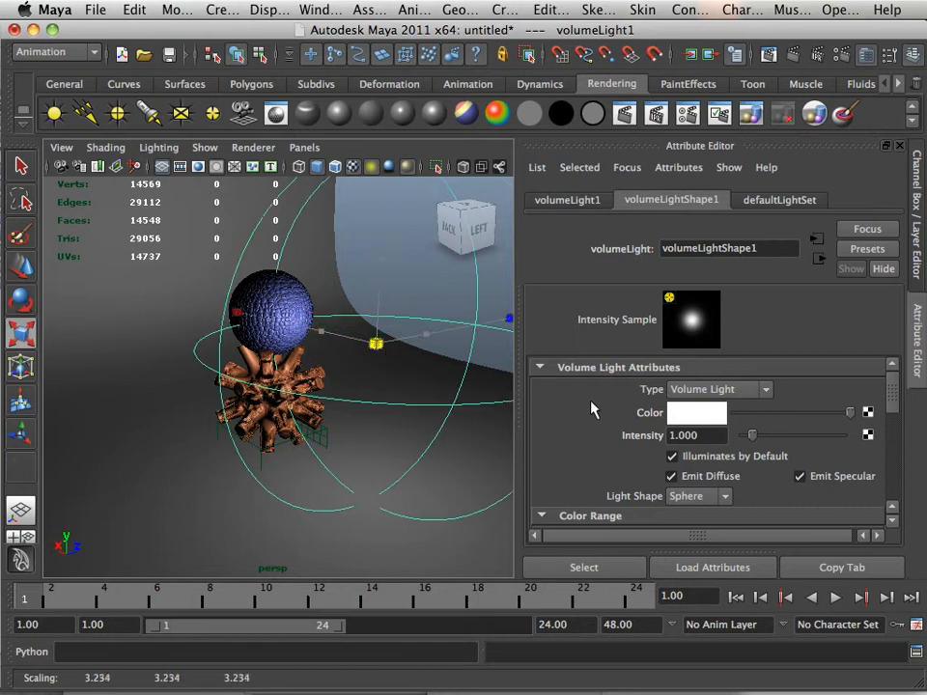
pyautogui.keyDown('alt'); pyautogui.moveTo(397, 379); pyautogui.dragTo(545, 413); pyautogui.keyUp('alt')
pyautogui.keyDown('alt'); pyautogui.moveTo(372, 394); pyautogui.dragTo(472, 317); pyautogui.keyUp('alt')
pyautogui.click(625, 114)
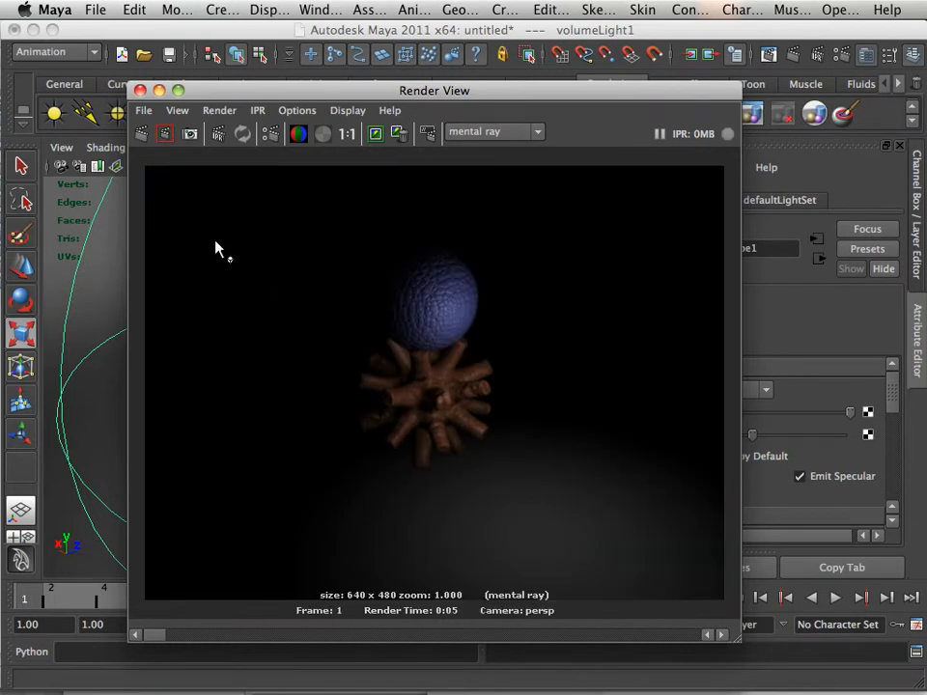
pyautogui.click(140, 92)
# Review the volume light's attributes, including Color Range, light direction, arc, Penumbra and Light Effects.
pyautogui.scroll(-3, 734, 444)
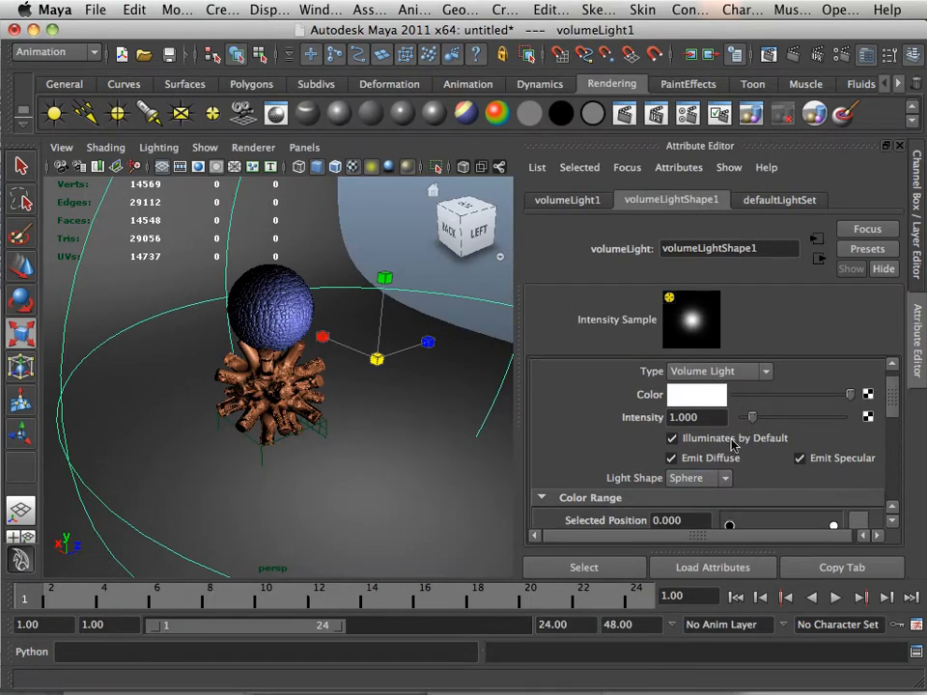
pyautogui.scroll(-3, 731, 447)
pyautogui.scroll(2, 729, 449)
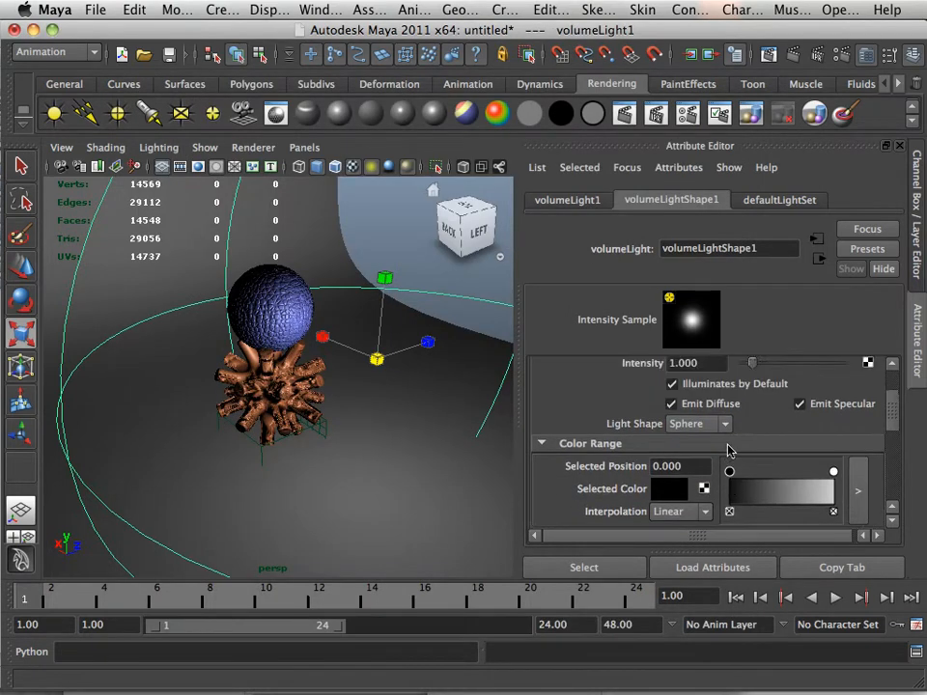
pyautogui.scroll(-6, 729, 449)
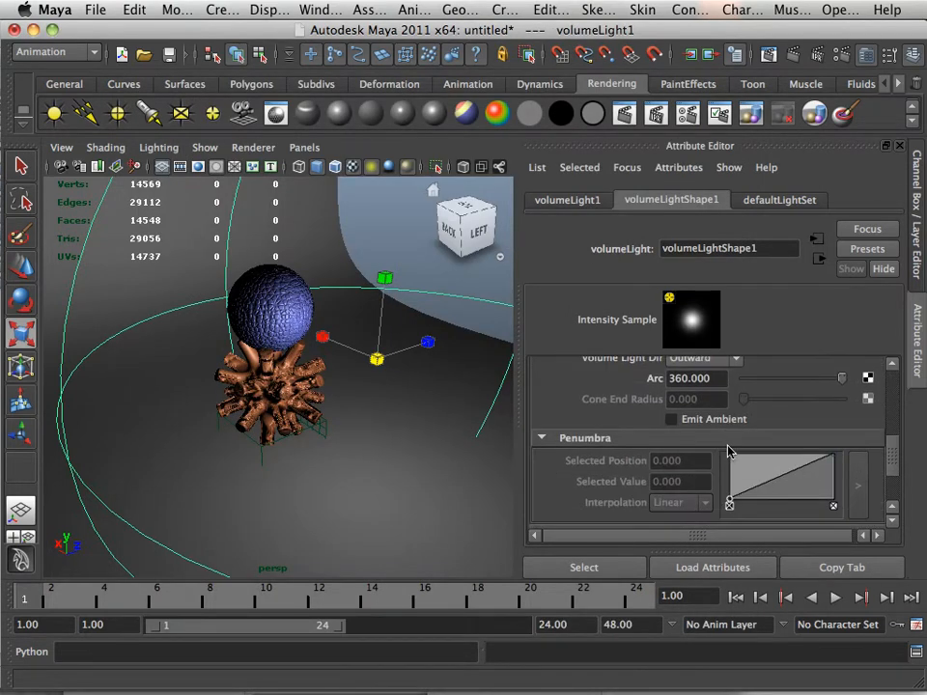
pyautogui.scroll(-4, 729, 450)
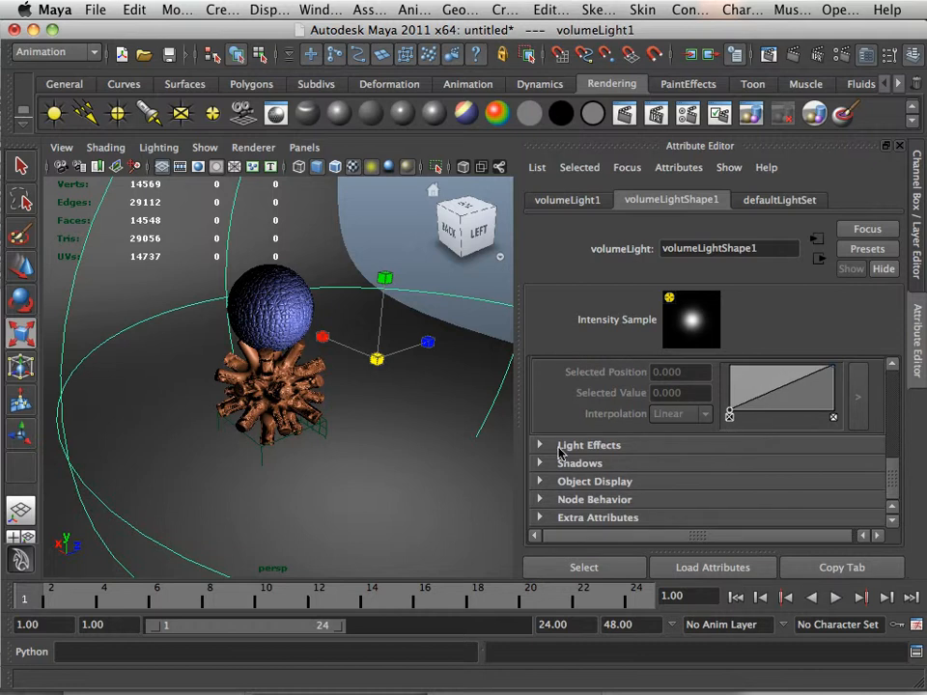
pyautogui.click(541, 448)
pyautogui.scroll(6, 715, 463)
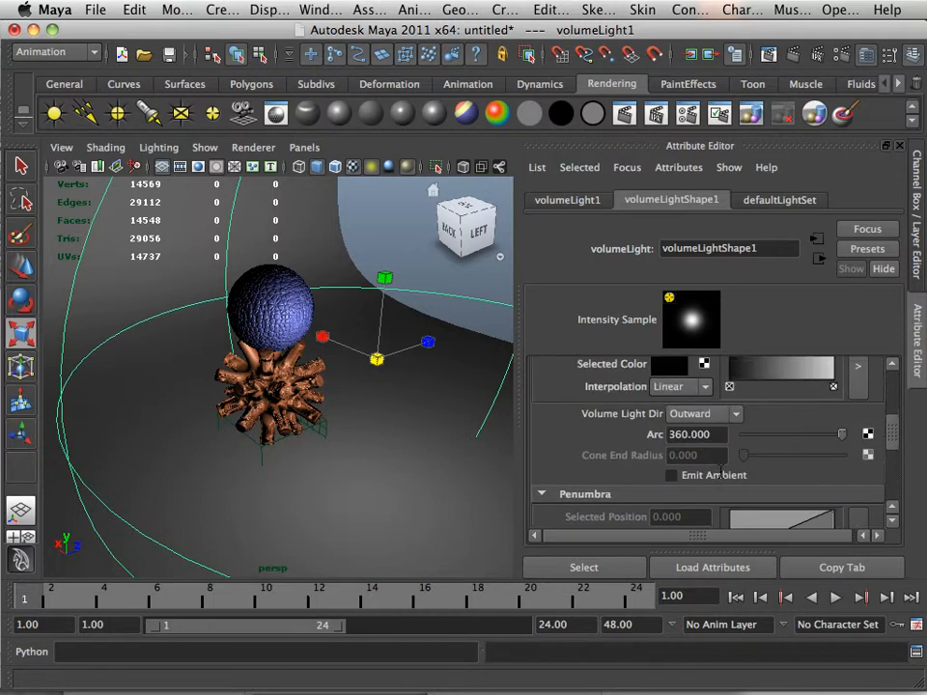
pyautogui.scroll(5, 726, 473)
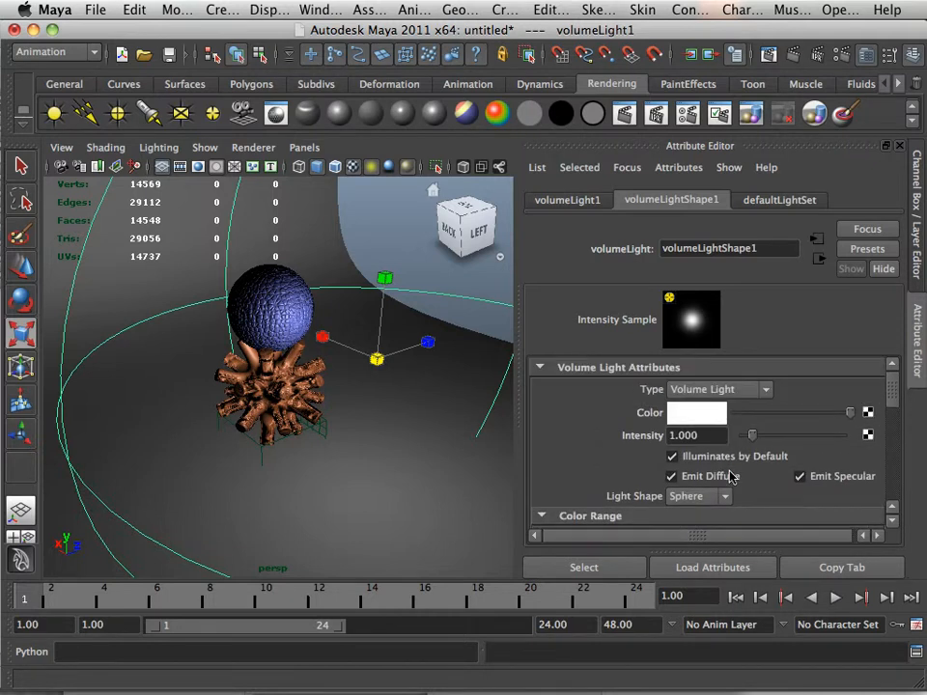
pyautogui.scroll(-4, 730, 476)
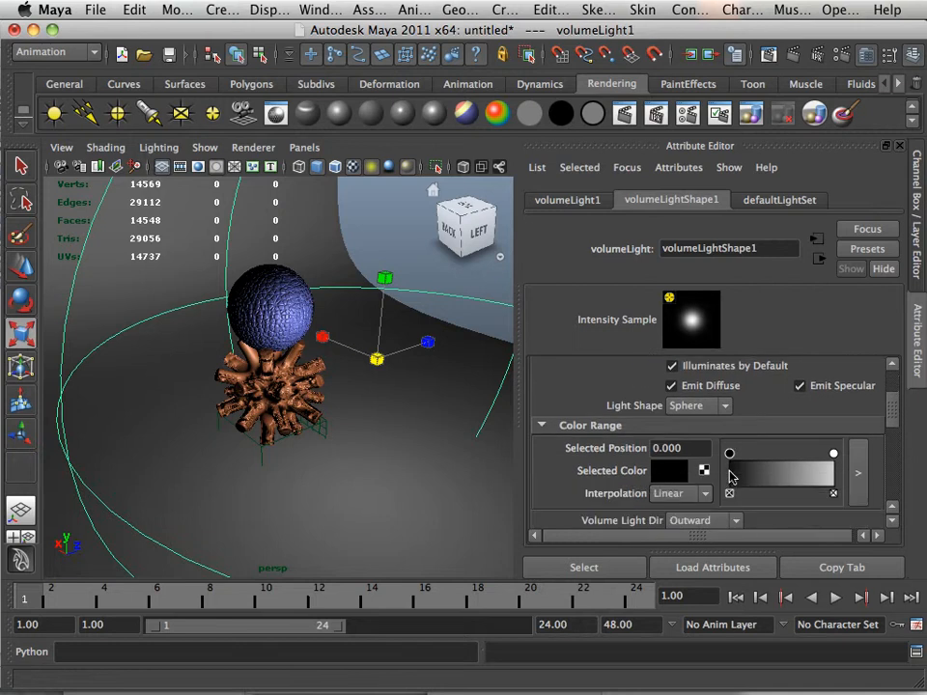
pyautogui.scroll(-1, 731, 476)
pyautogui.scroll(-1, 731, 476)
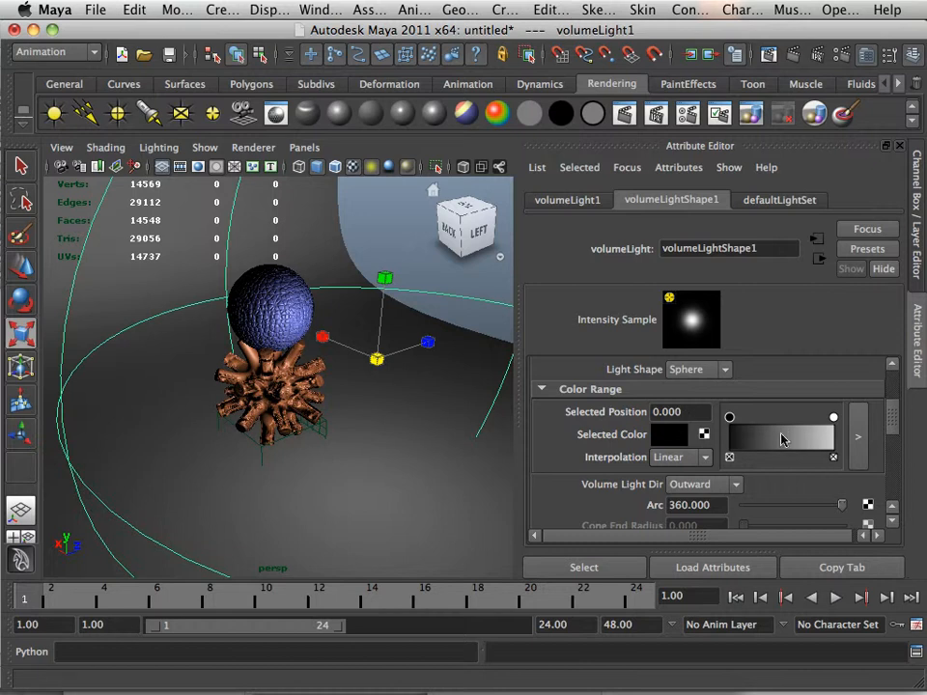
pyautogui.scroll(-3, 788, 441)
pyautogui.scroll(-3, 786, 439)
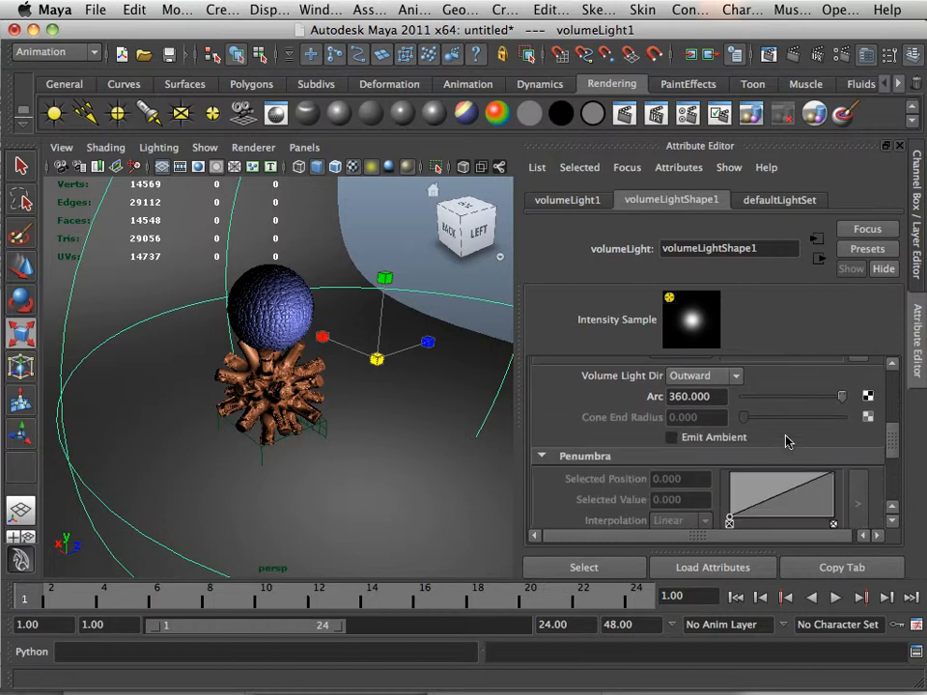
# Set the color at position 0 of the volume light's Color Range to dark red.
pyautogui.scroll(5, 786, 442)
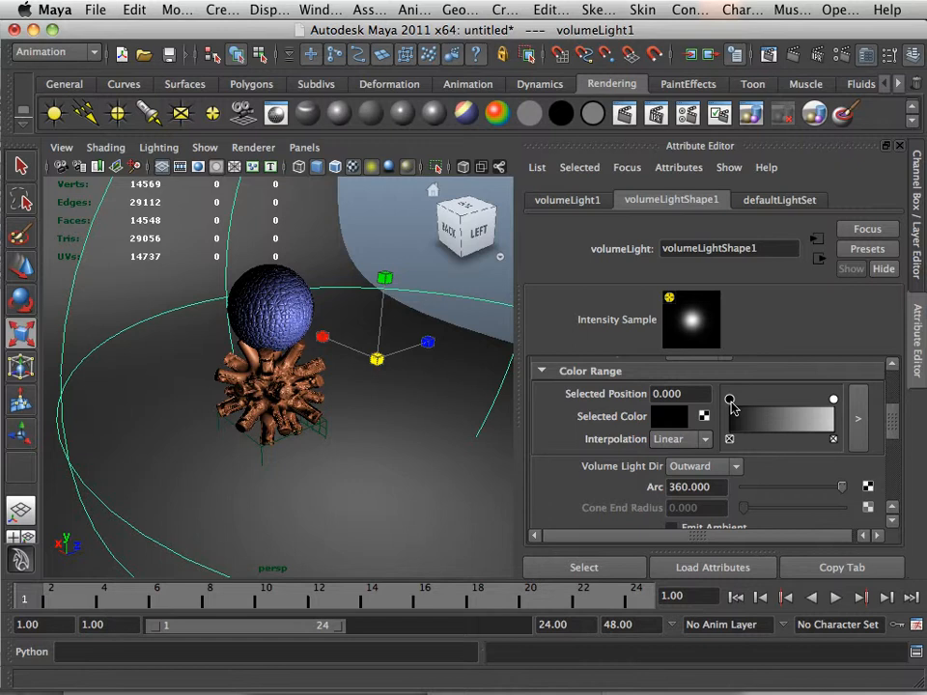
pyautogui.click(679, 421)
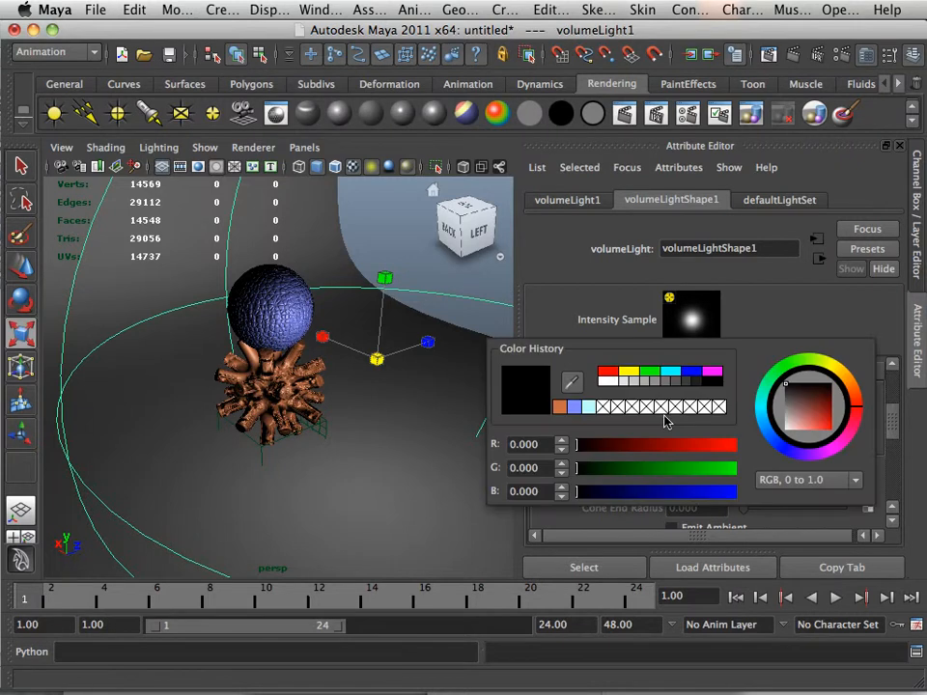
pyautogui.click(609, 373)
pyautogui.moveTo(626, 447); pyautogui.dragTo(631, 448)
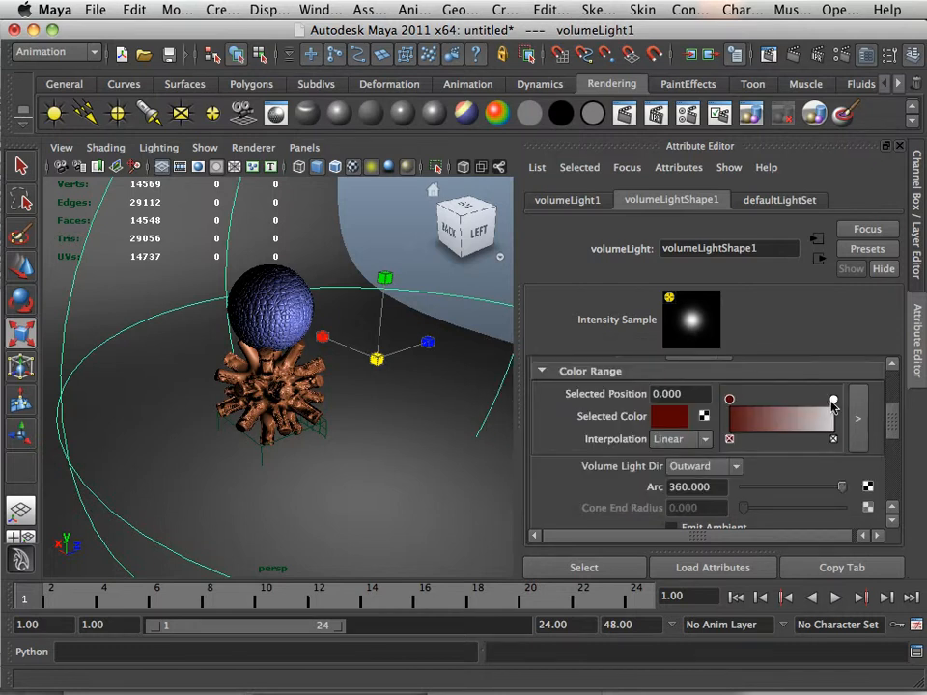
# Set the color at position 1 of the volume light's Color Range to yellow and render the view.
pyautogui.click(831, 402)
pyautogui.moveTo(832, 403); pyautogui.dragTo(841, 403)
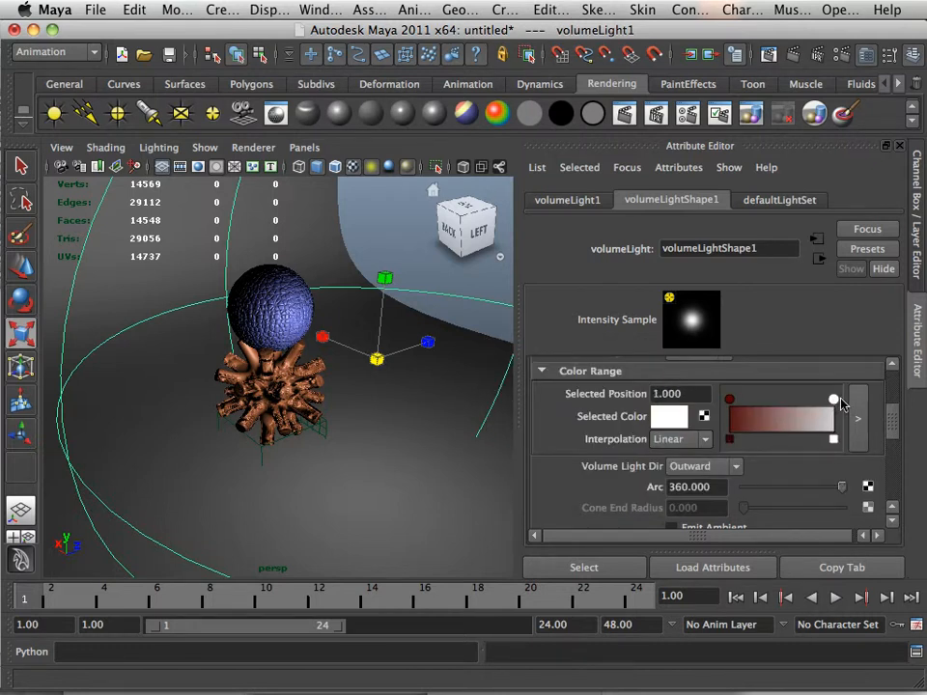
pyautogui.click(673, 417)
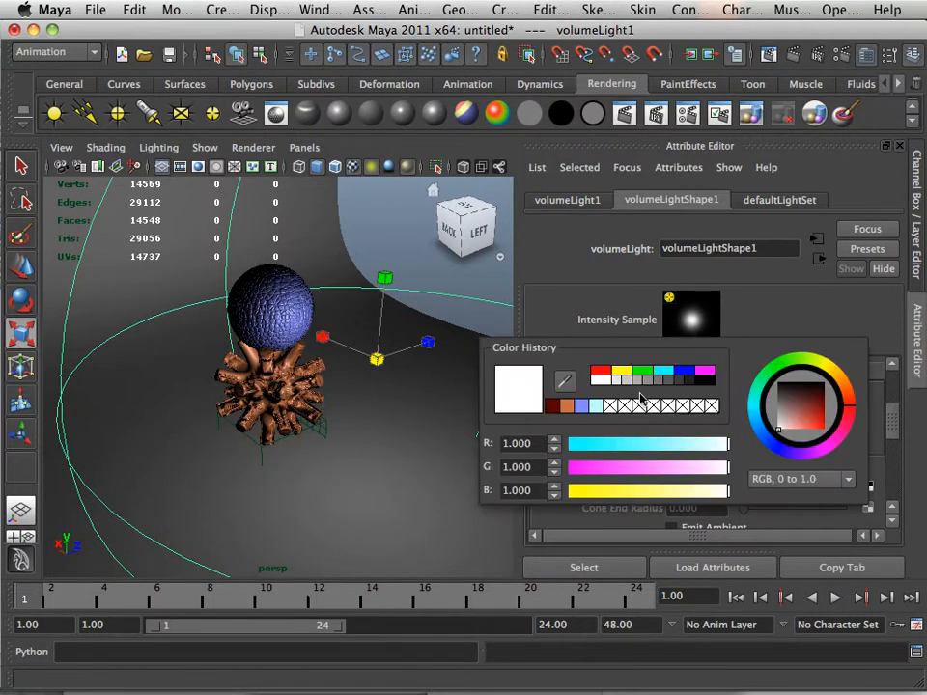
pyautogui.click(623, 371)
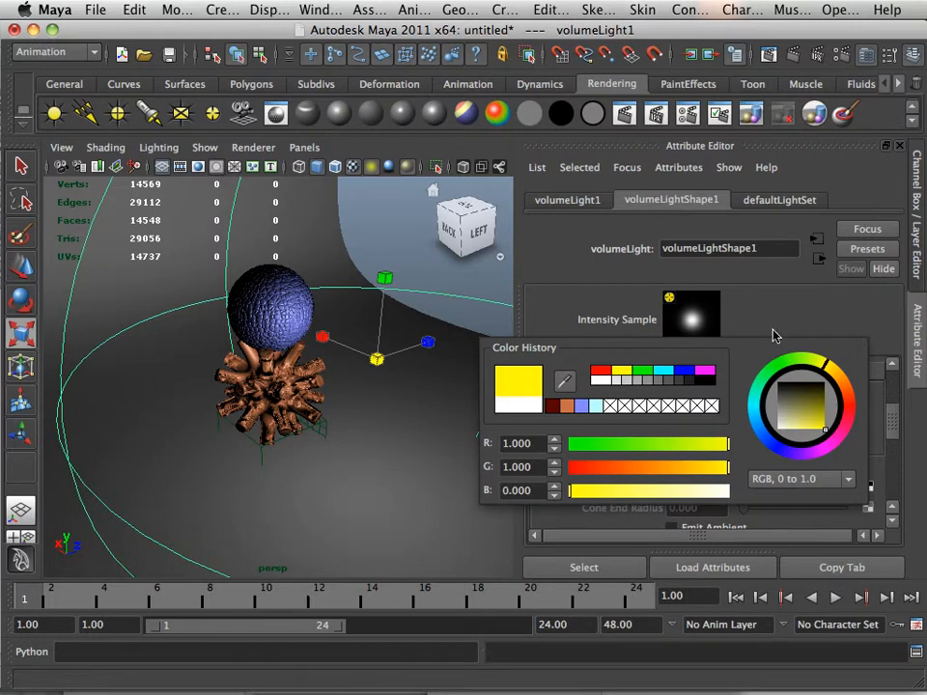
pyautogui.keyDown('alt'); pyautogui.moveTo(375, 384); pyautogui.dragTo(414, 389); pyautogui.keyUp('alt')
pyautogui.click(623, 116)
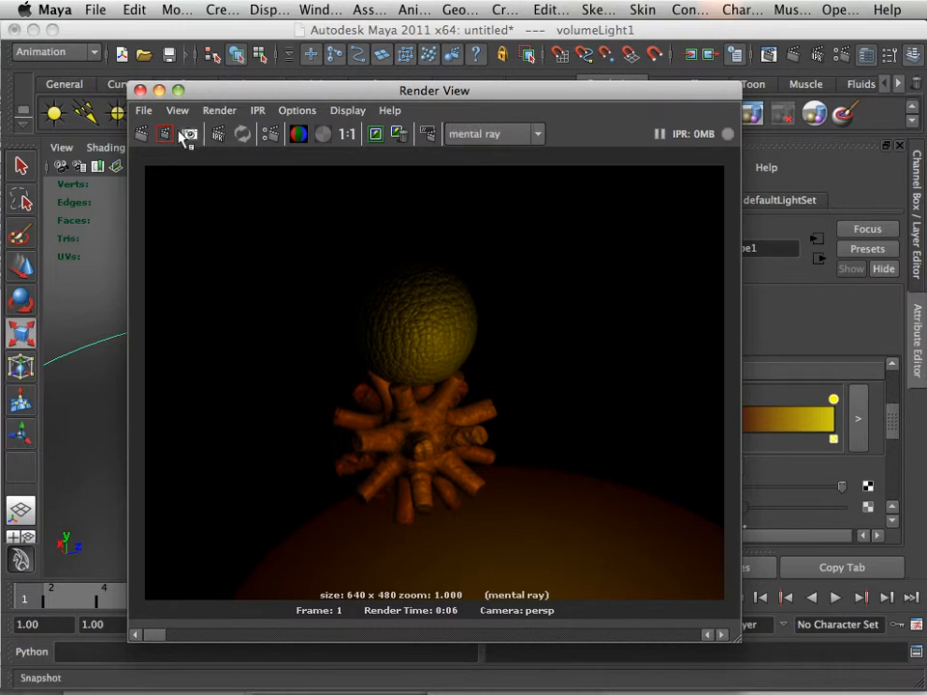
pyautogui.click(140, 90)
# Scale the volume light up uniformly until its sphere extends well beyond the ball, branches and surrounding floor.
pyautogui.scroll(-3, 286, 302)
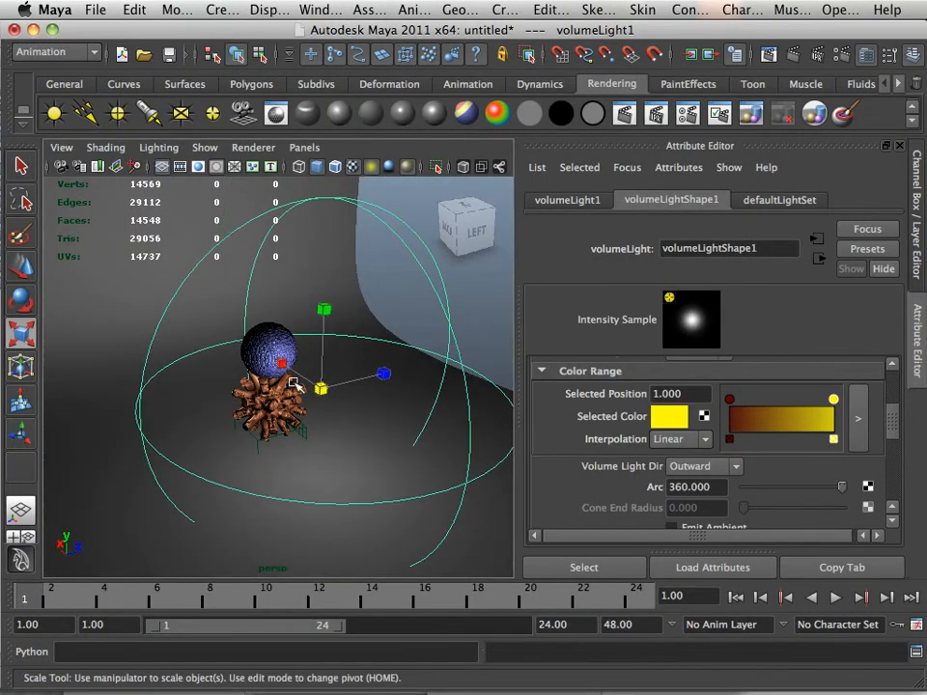
pyautogui.moveTo(321, 387); pyautogui.dragTo(580, 504)
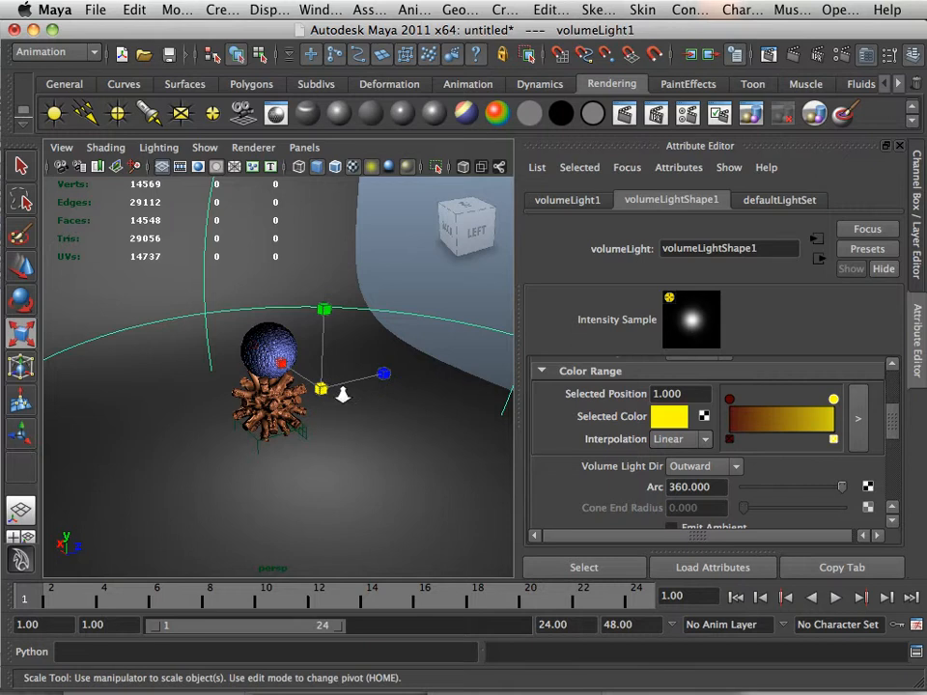
pyautogui.moveTo(322, 388); pyautogui.dragTo(502, 450)
pyautogui.keyDown('alt'); pyautogui.moveTo(378, 397); pyautogui.dragTo(360, 364); pyautogui.keyUp('alt')
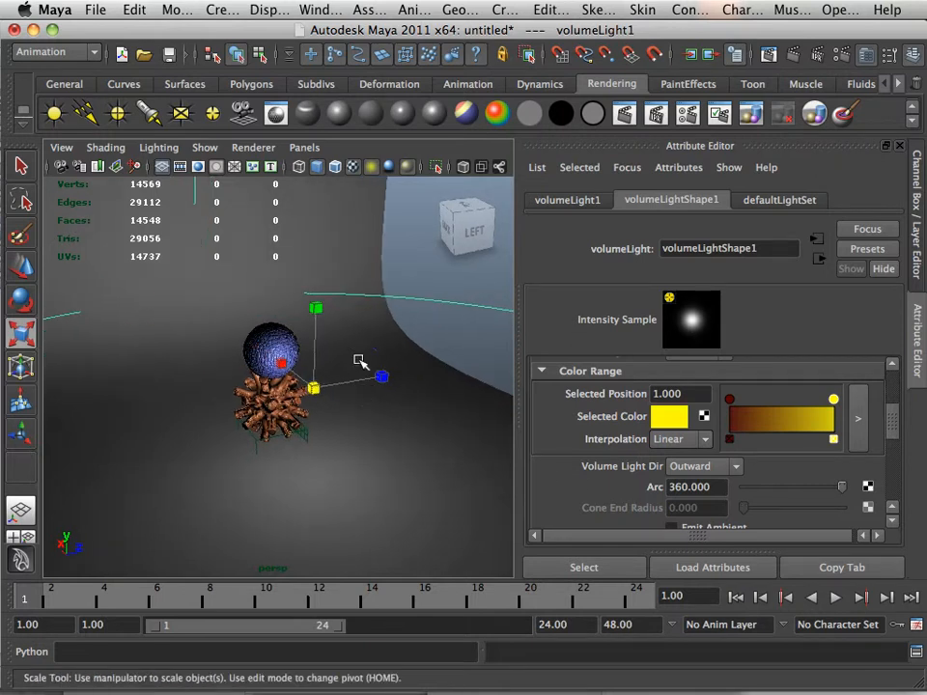
# Create a point light and set its intensity to 0.2.
pyautogui.click(116, 113)
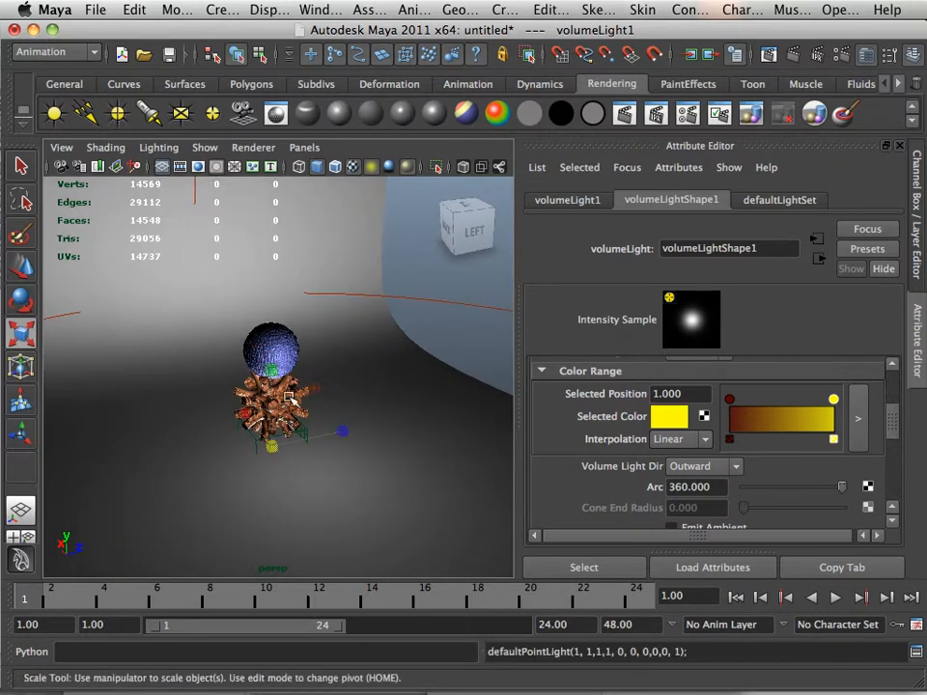
pyautogui.press('w')
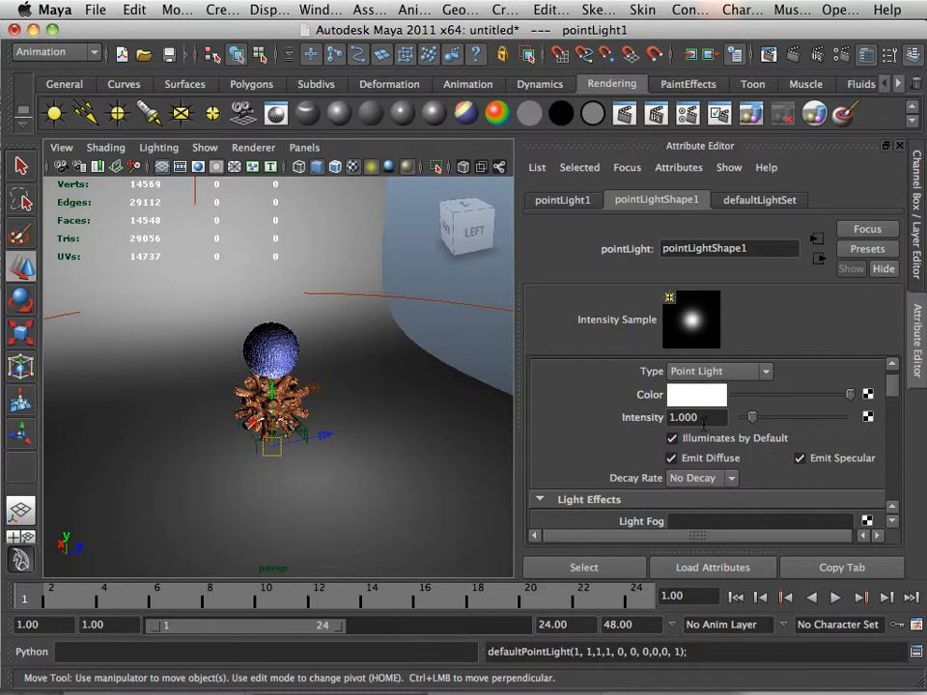
pyautogui.click(683, 417)
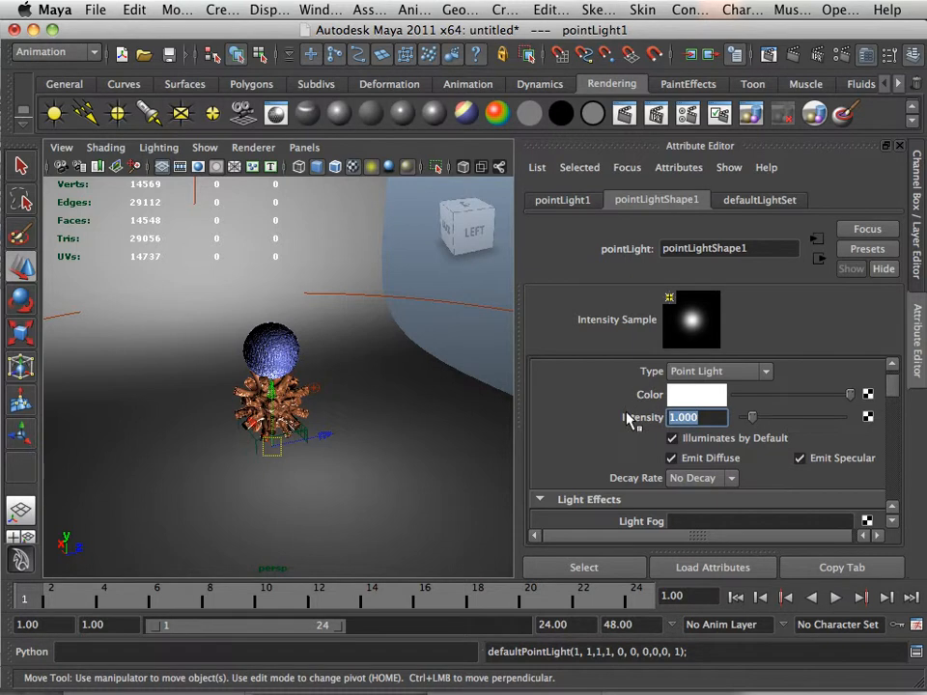
pyautogui.write('.2')
pyautogui.press('Return')
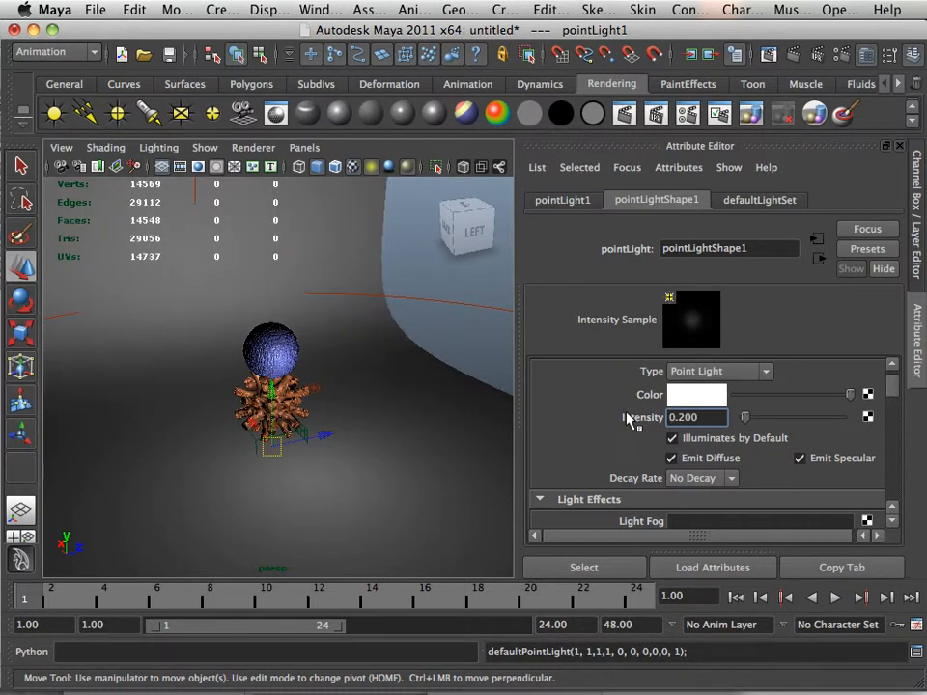
# Move the point light out to the side of the ball and branches, and render the view.
pyautogui.keyDown('alt'); pyautogui.moveTo(482, 324); pyautogui.dragTo(333, 360); pyautogui.keyUp('alt')
pyautogui.keyDown('alt'); pyautogui.moveTo(333, 360); pyautogui.dragTo(417, 386, button='right'); pyautogui.keyUp('alt')
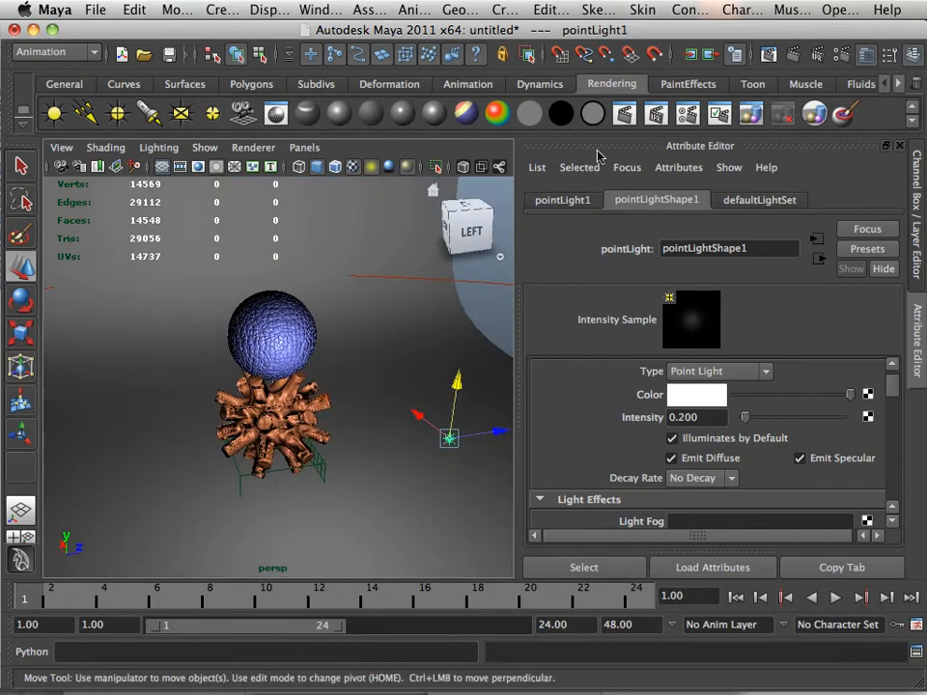
pyautogui.click(624, 114)
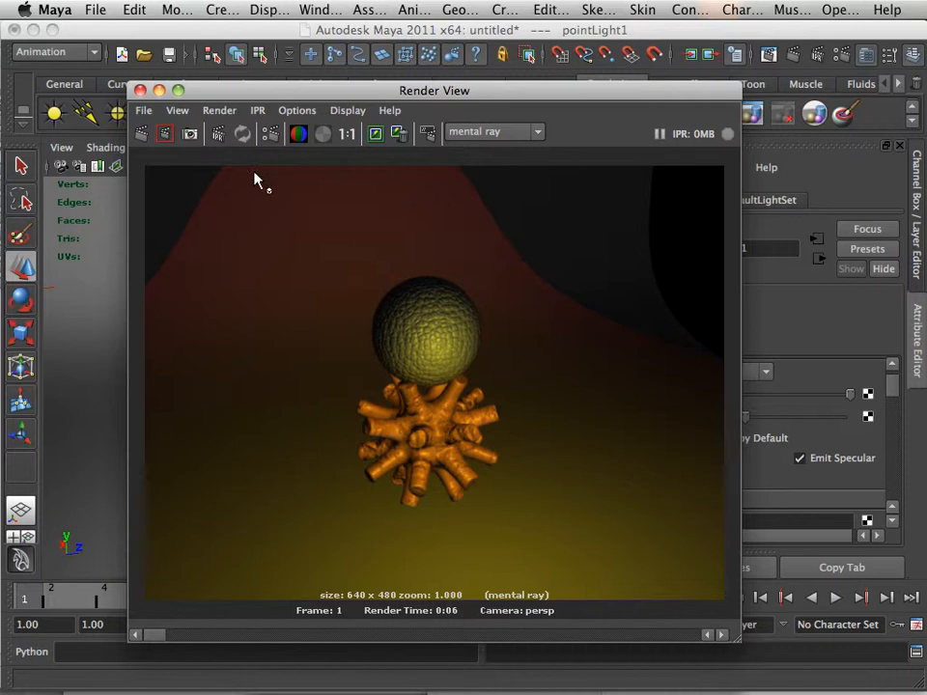
pyautogui.click(140, 90)
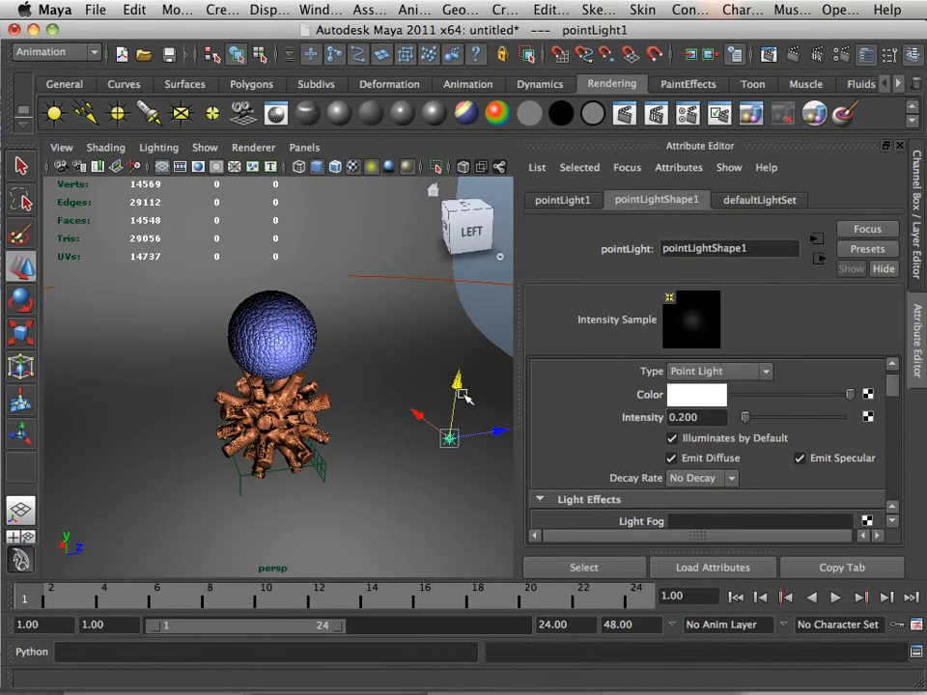
# Select the volume light and change the color at position 1 of its Color Range to a muted beige.
pyautogui.keyDown('alt'); pyautogui.moveTo(466, 396); pyautogui.dragTo(364, 364); pyautogui.keyUp('alt')
pyautogui.click(339, 316)
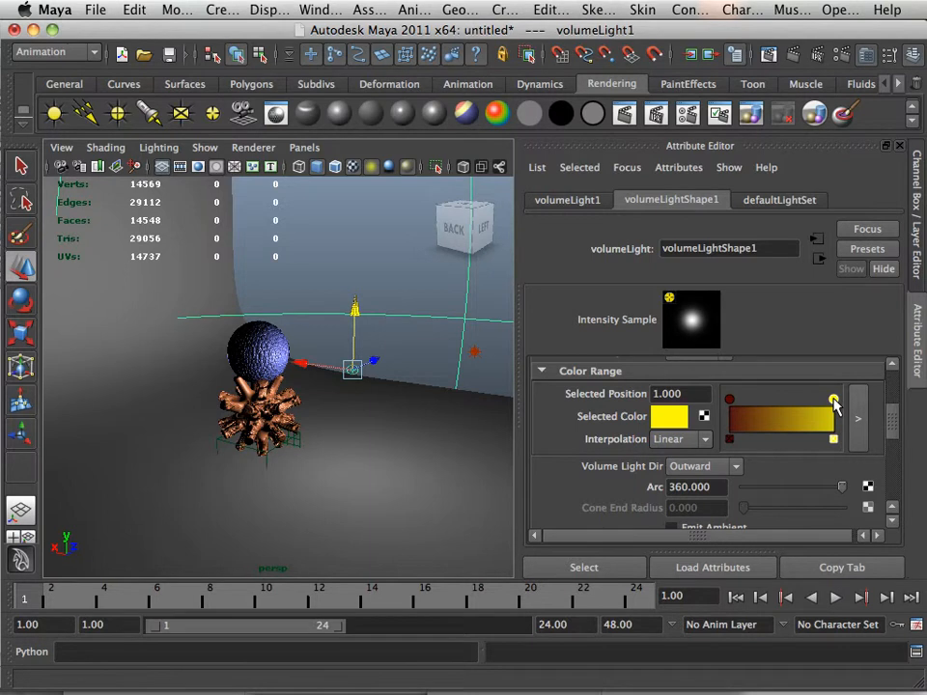
pyautogui.click(669, 416)
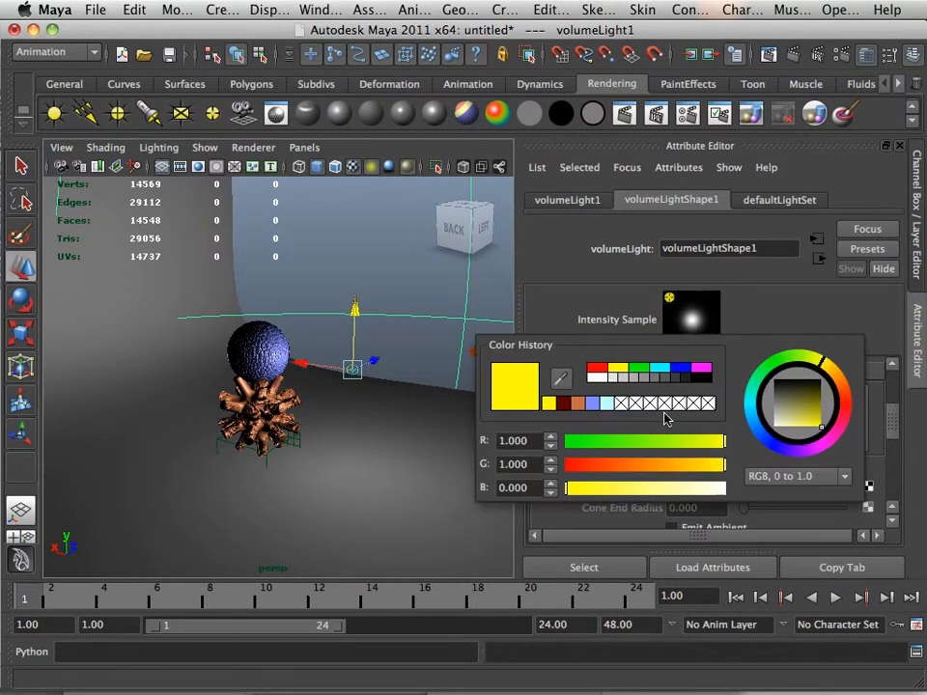
pyautogui.moveTo(690, 490); pyautogui.dragTo(679, 492)
pyautogui.moveTo(673, 491)
pyautogui.mouseDown()
pyautogui.moveTo(654, 492)
pyautogui.moveTo(664, 495)
pyautogui.mouseUp()
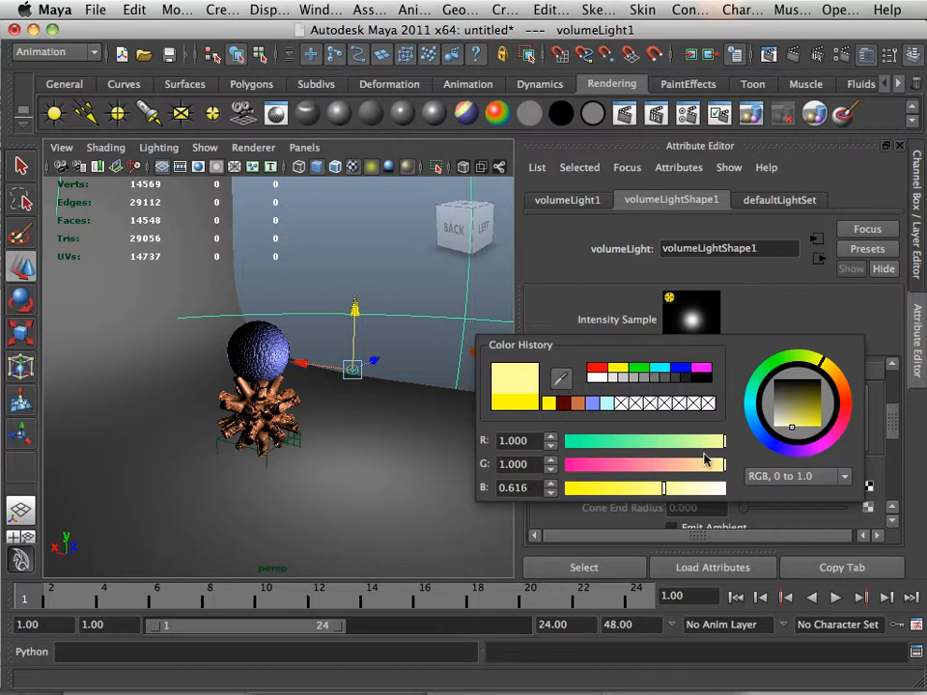
pyautogui.moveTo(789, 423)
pyautogui.mouseDown()
pyautogui.moveTo(781, 426)
pyautogui.moveTo(782, 417)
pyautogui.mouseUp()
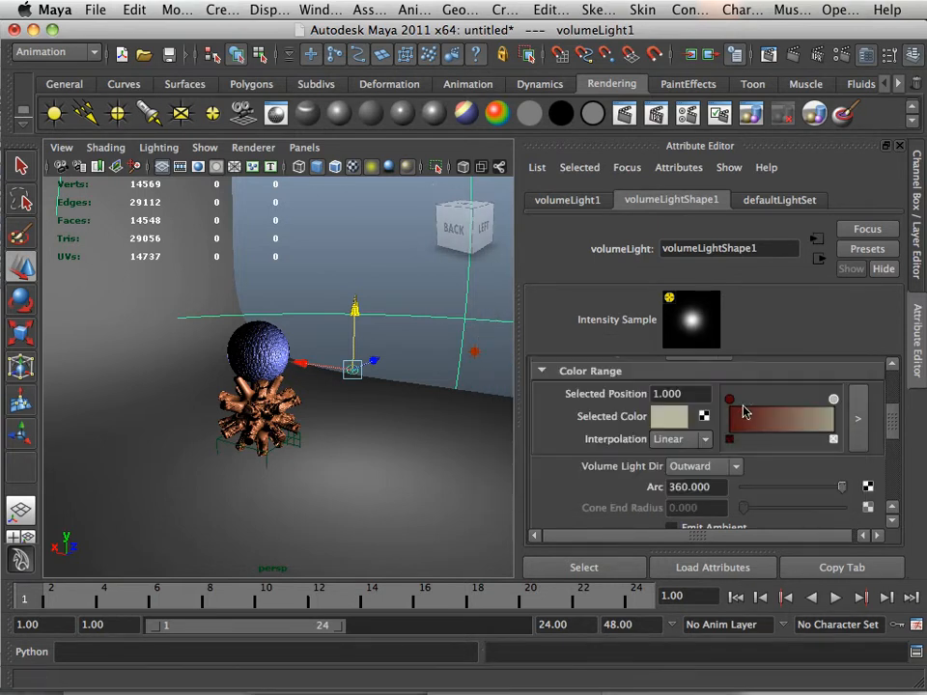
# Darken the red at position 0 of the volume light's Color Range slightly and render the view.
pyautogui.click(729, 399)
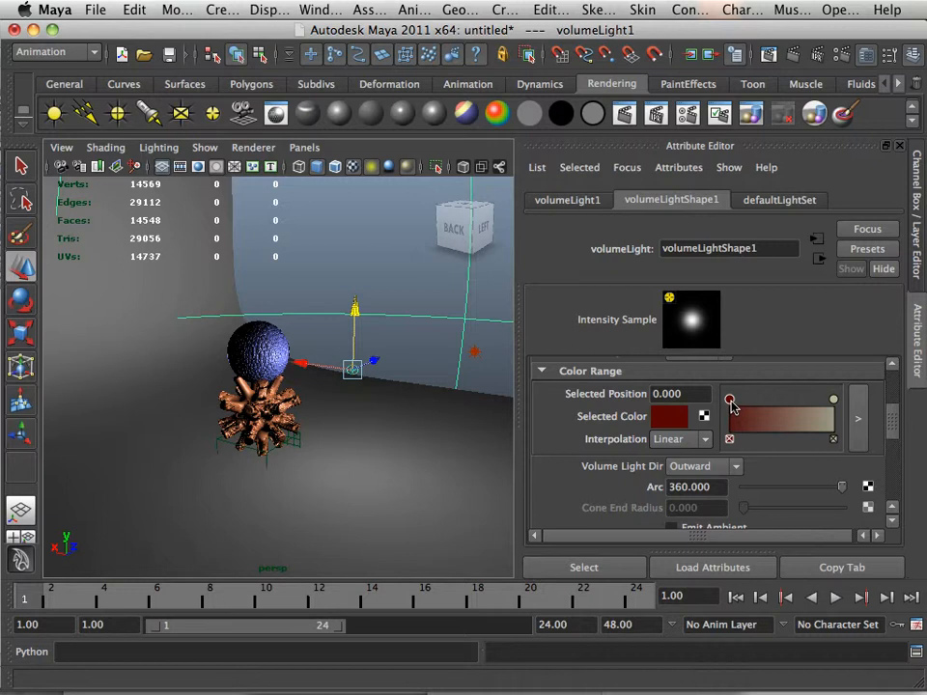
pyautogui.click(670, 417)
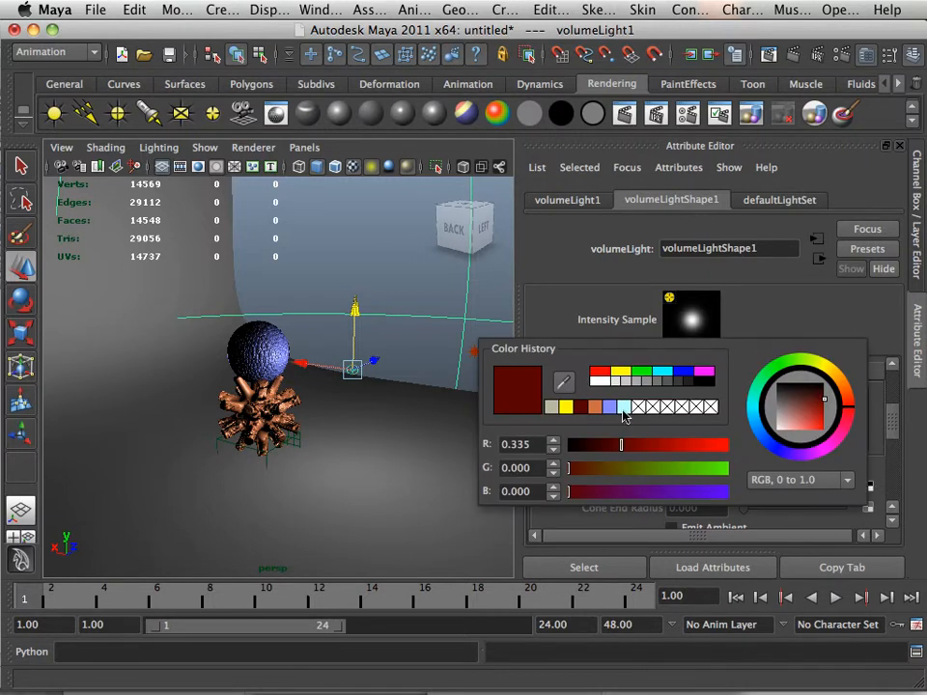
pyautogui.moveTo(621, 449); pyautogui.dragTo(614, 445)
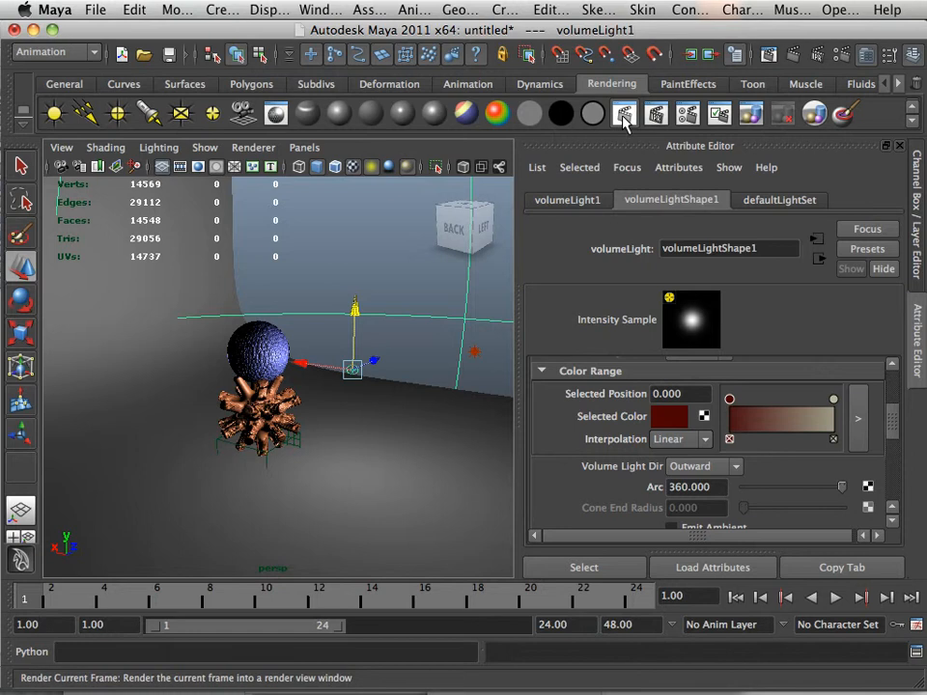
pyautogui.click(624, 113)
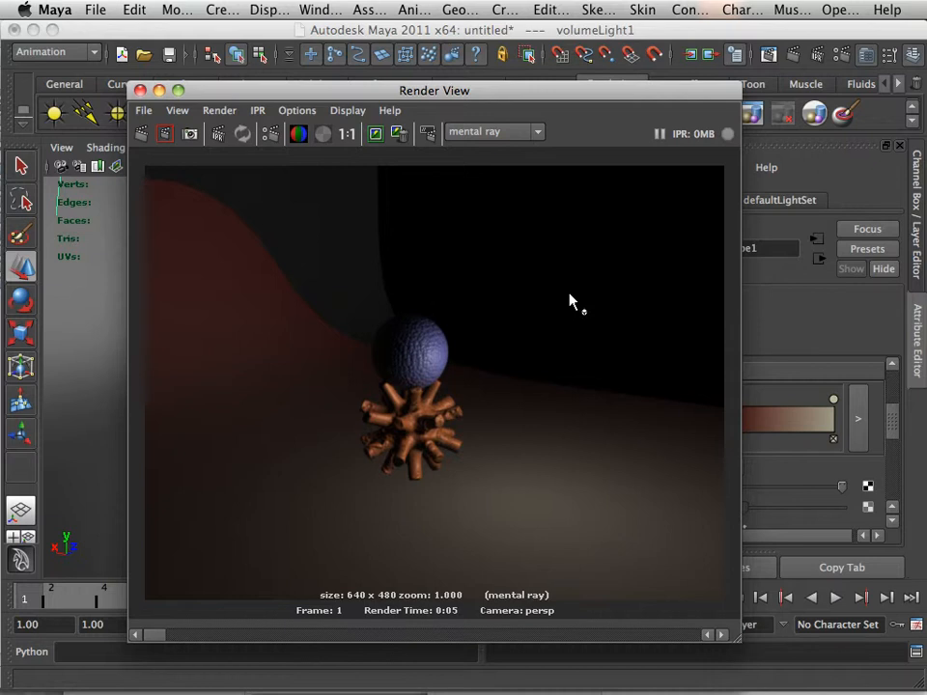
pyautogui.click(140, 90)
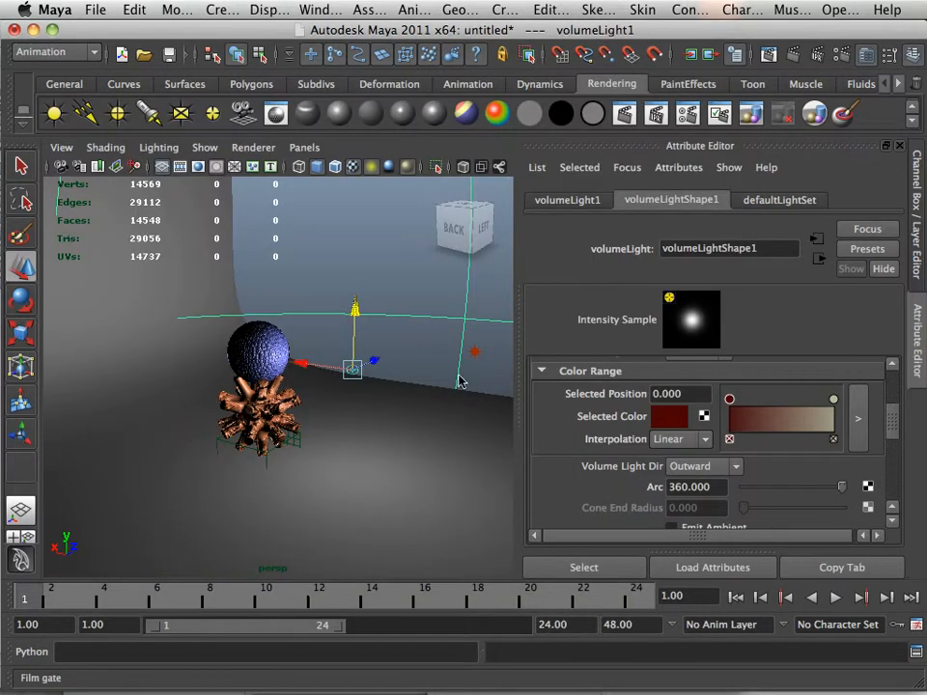
# Try Smooth interpolation on the volume light's Color Range, switch it to Spline, and render the view.
pyautogui.click(705, 439)
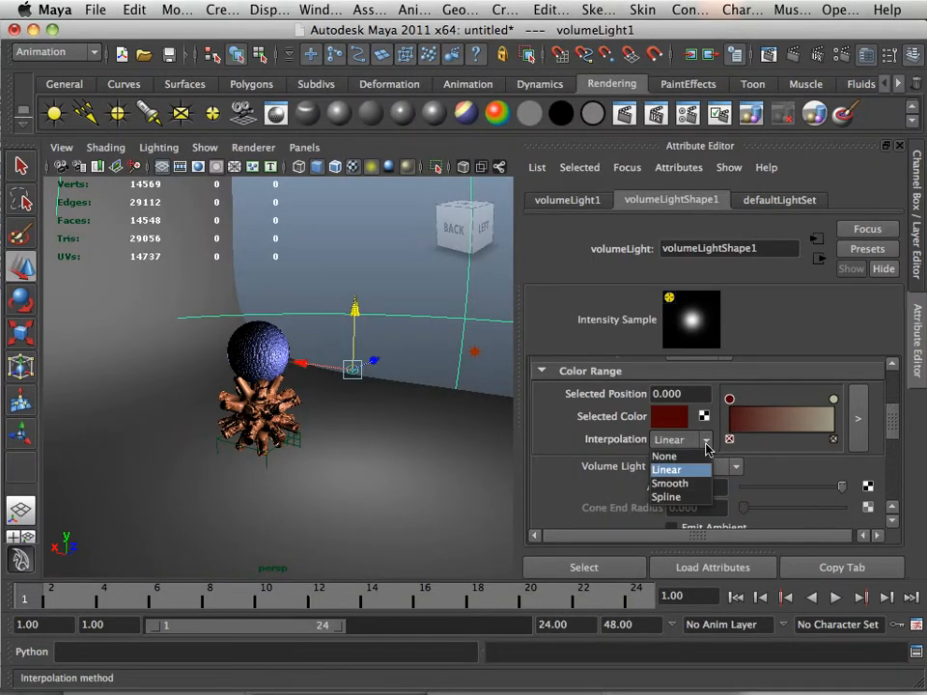
pyautogui.click(693, 483)
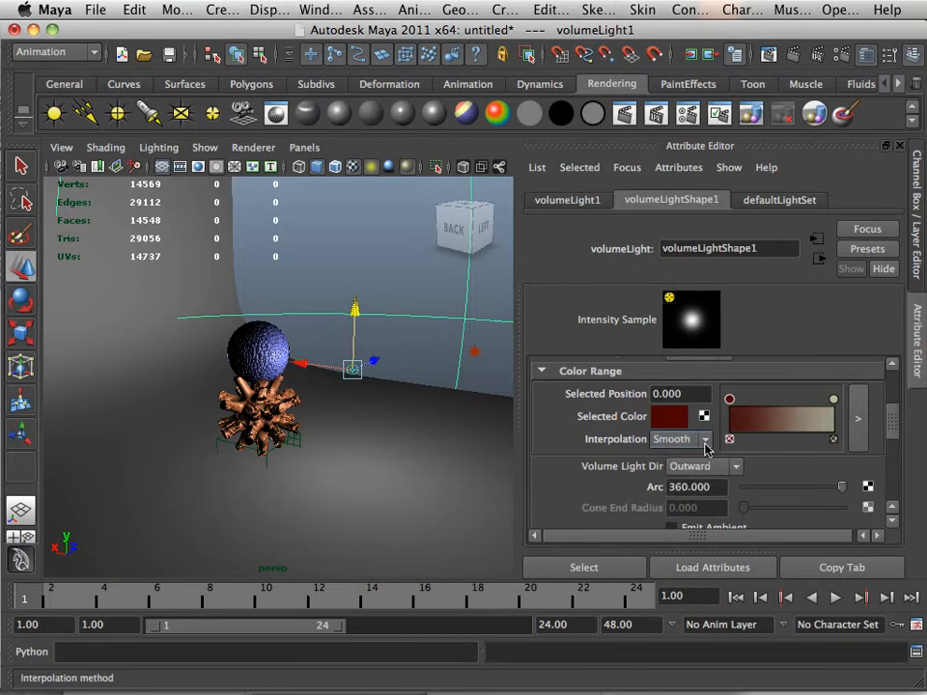
pyautogui.click(704, 442)
pyautogui.click(687, 496)
pyautogui.click(623, 113)
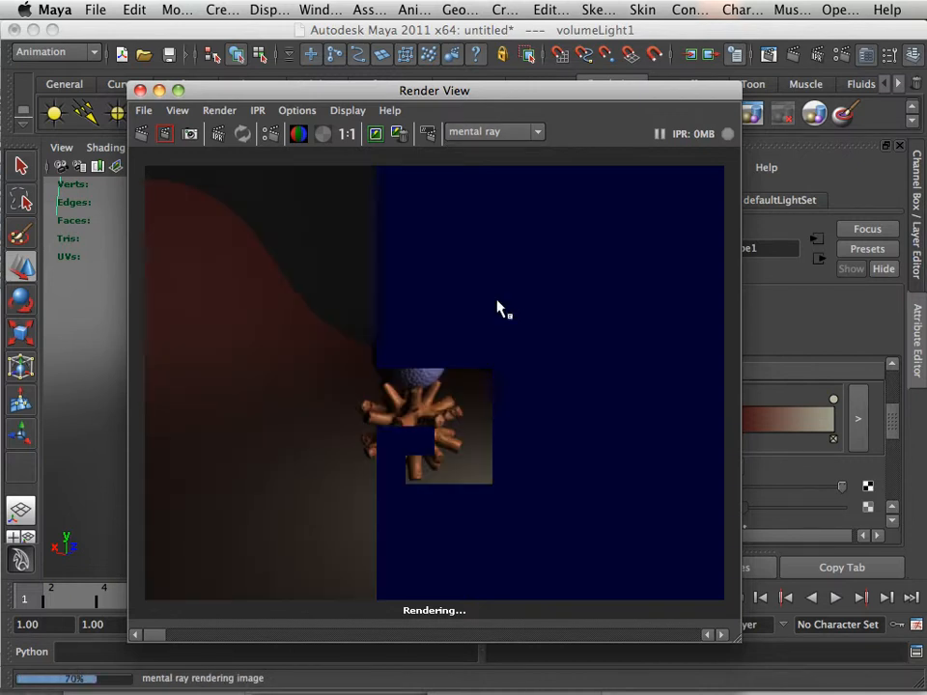
pyautogui.click(140, 90)
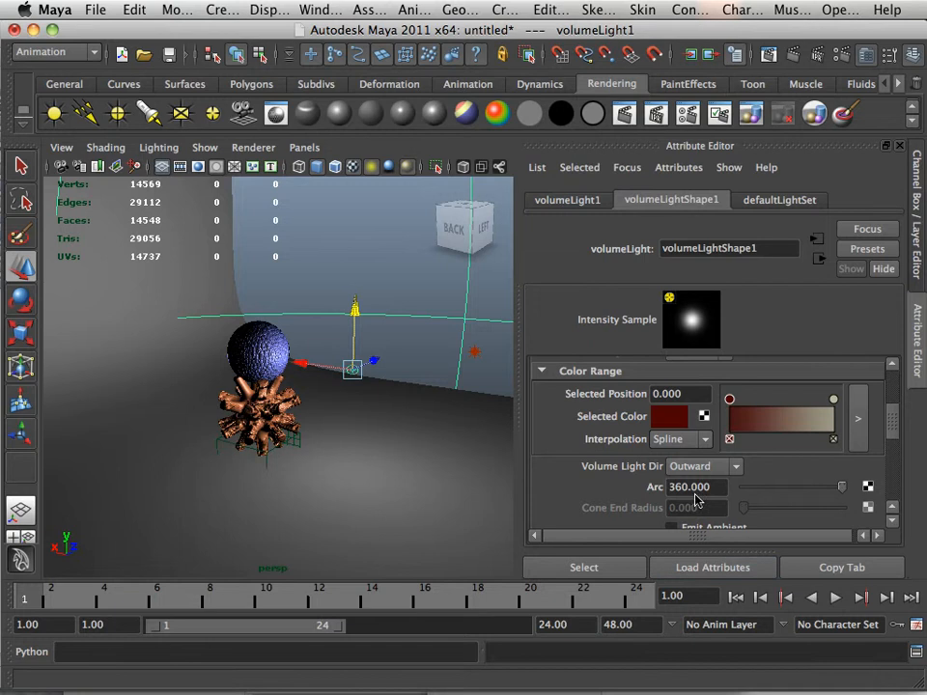
# Set the volume light's direction to Inward and its intensity to 2, and render the view.
pyautogui.click(736, 469)
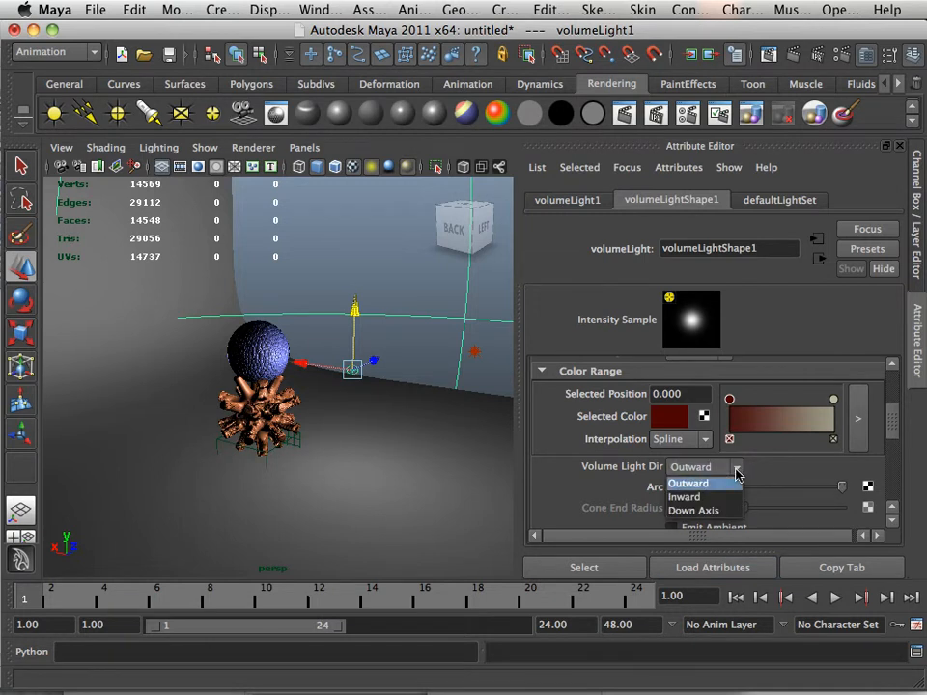
pyautogui.click(734, 496)
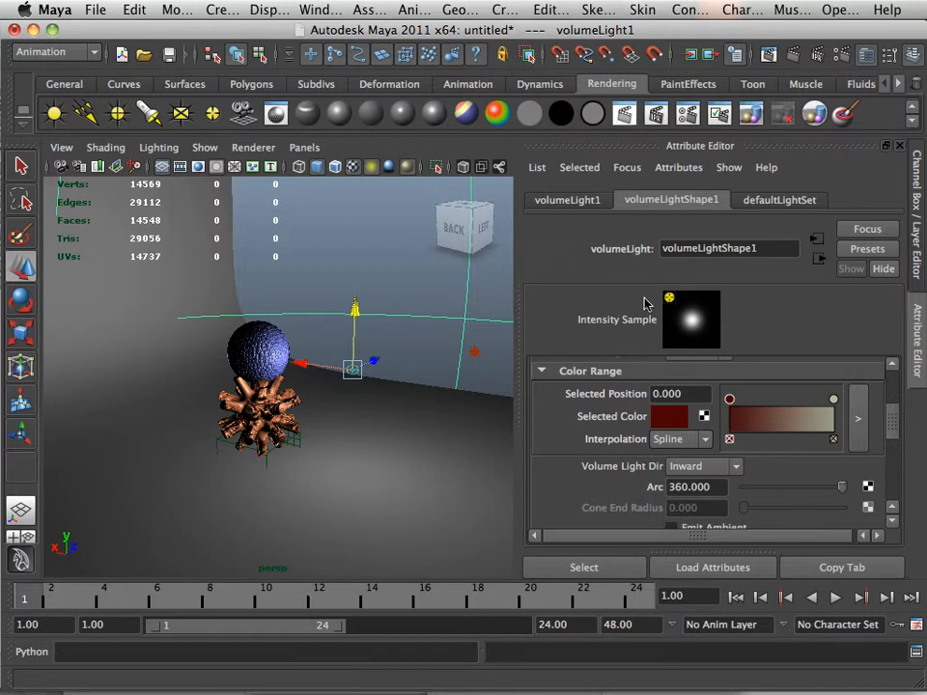
pyautogui.scroll(5, 657, 415)
pyautogui.scroll(1, 670, 417)
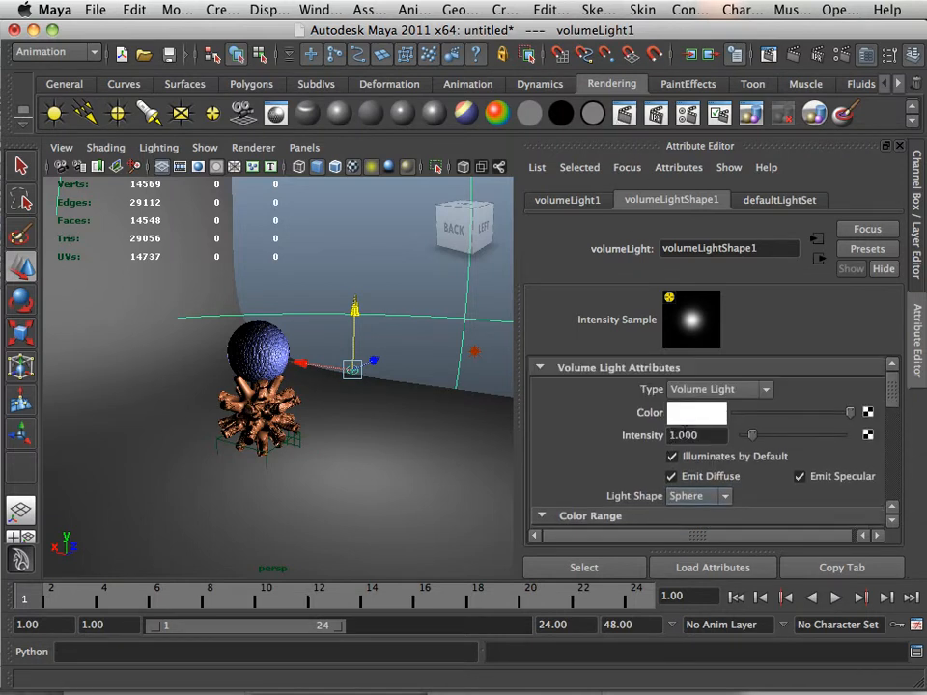
pyautogui.moveTo(712, 444); pyautogui.dragTo(661, 441)
pyautogui.write('2')
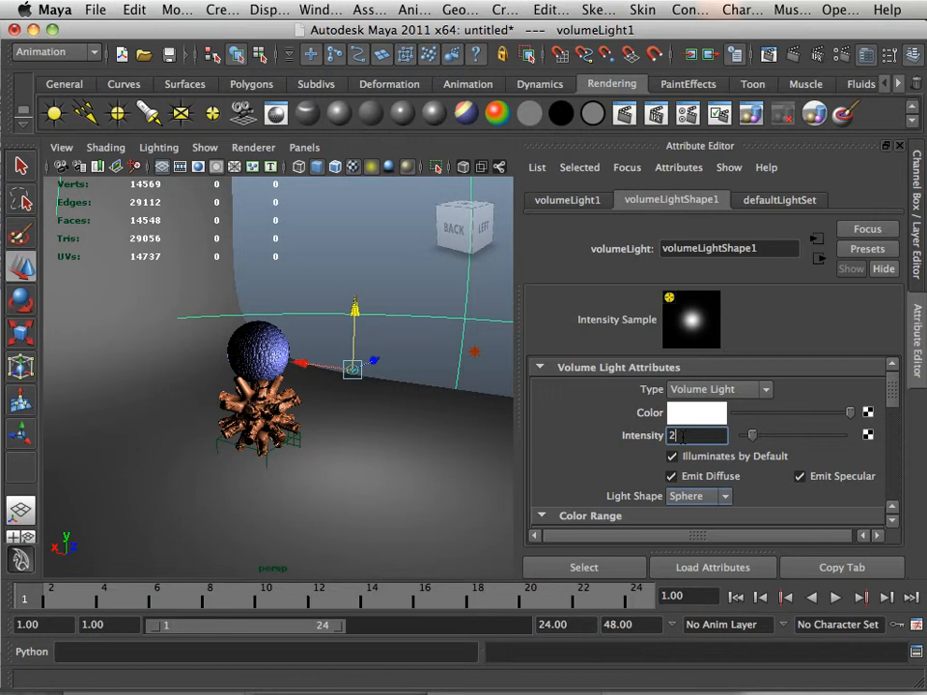
pyautogui.press('Return')
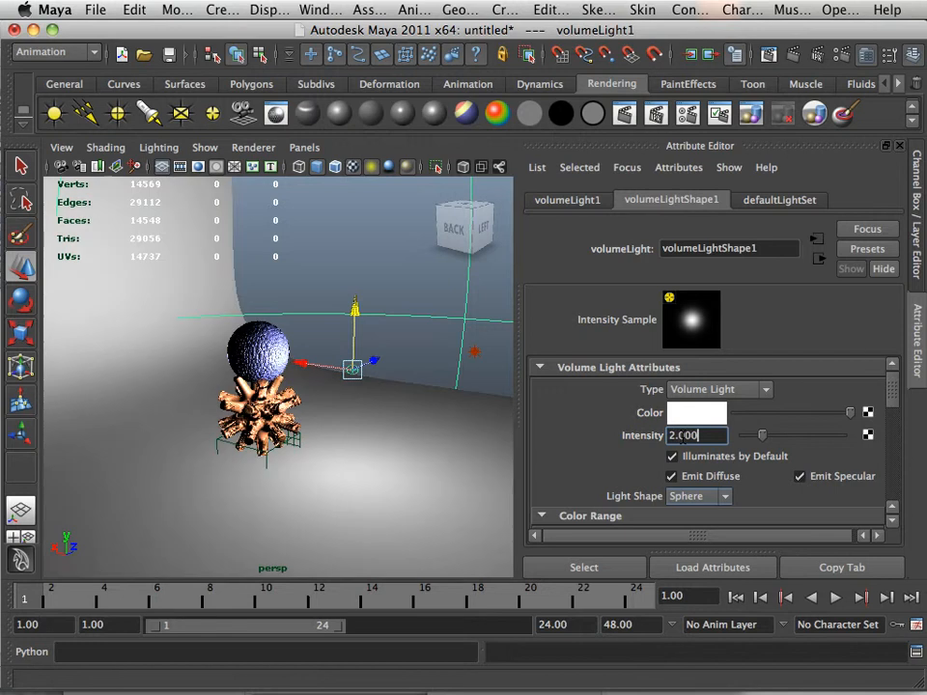
pyautogui.click(625, 123)
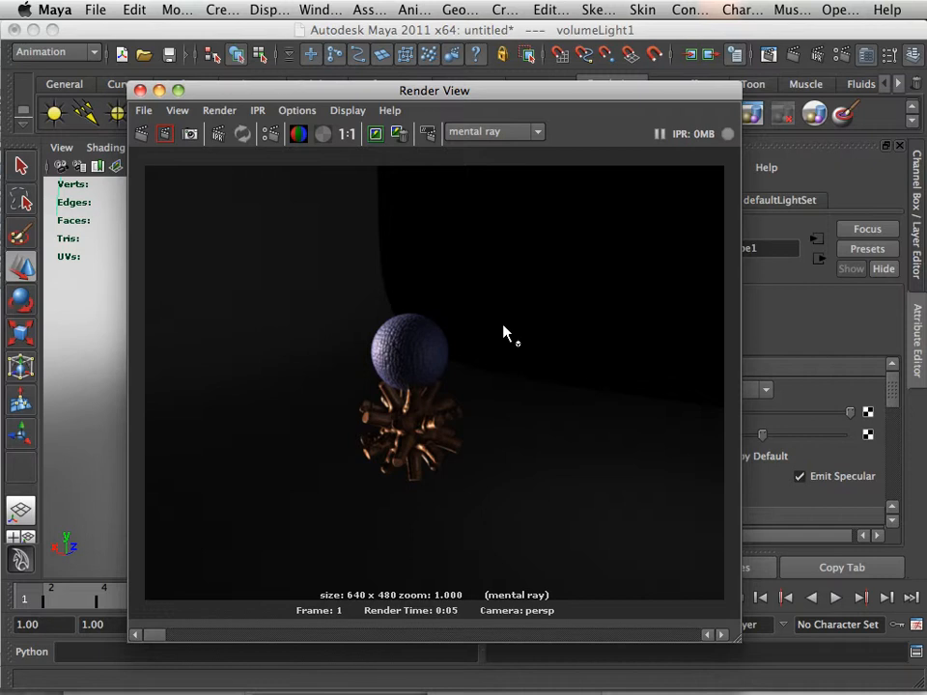
pyautogui.click(140, 90)
# Move the volume light in close beside the ball.
pyautogui.keyDown('alt'); pyautogui.moveTo(345, 372); pyautogui.dragTo(302, 375, button='right'); pyautogui.keyUp('alt')
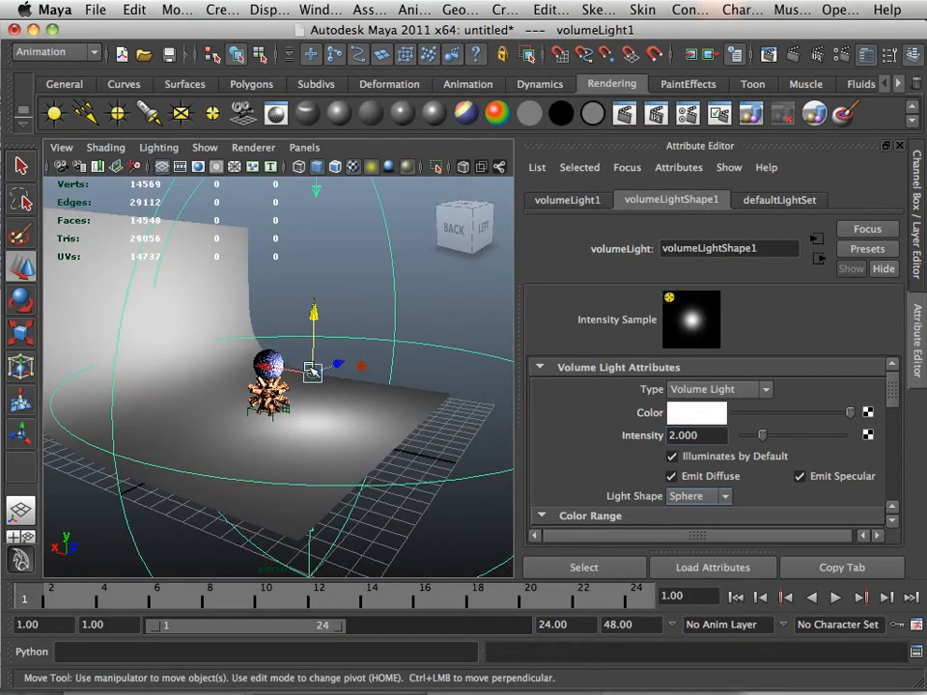
pyautogui.moveTo(292, 369); pyautogui.dragTo(295, 247)
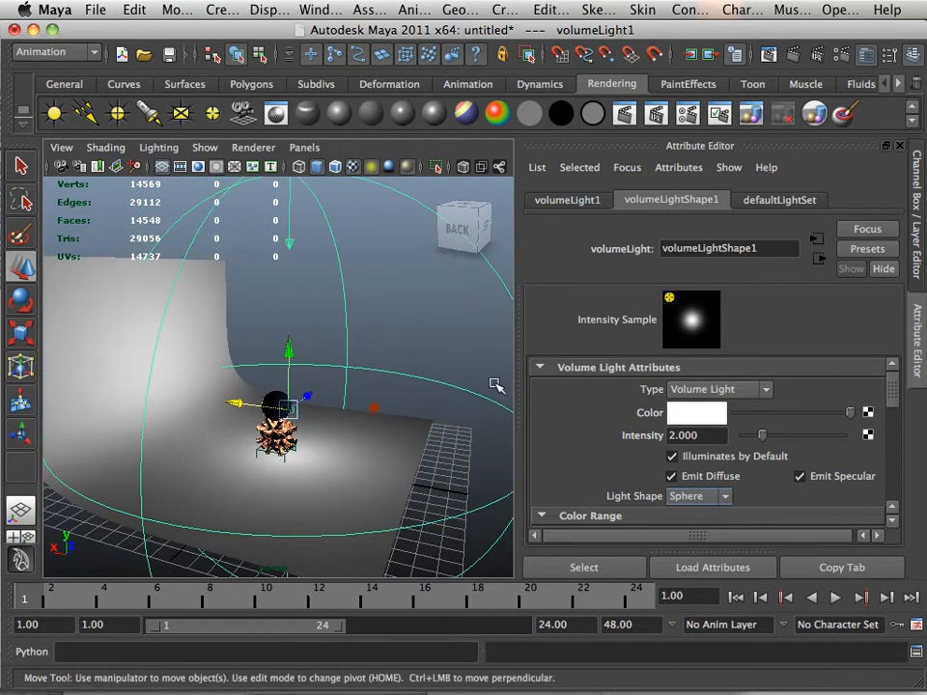
# Set the volume light's direction to Outward and inspect the ball from a closer angle.
pyautogui.keyDown('alt'); pyautogui.moveTo(392, 430); pyautogui.dragTo(354, 443); pyautogui.keyUp('alt')
pyautogui.scroll(-5, 643, 492)
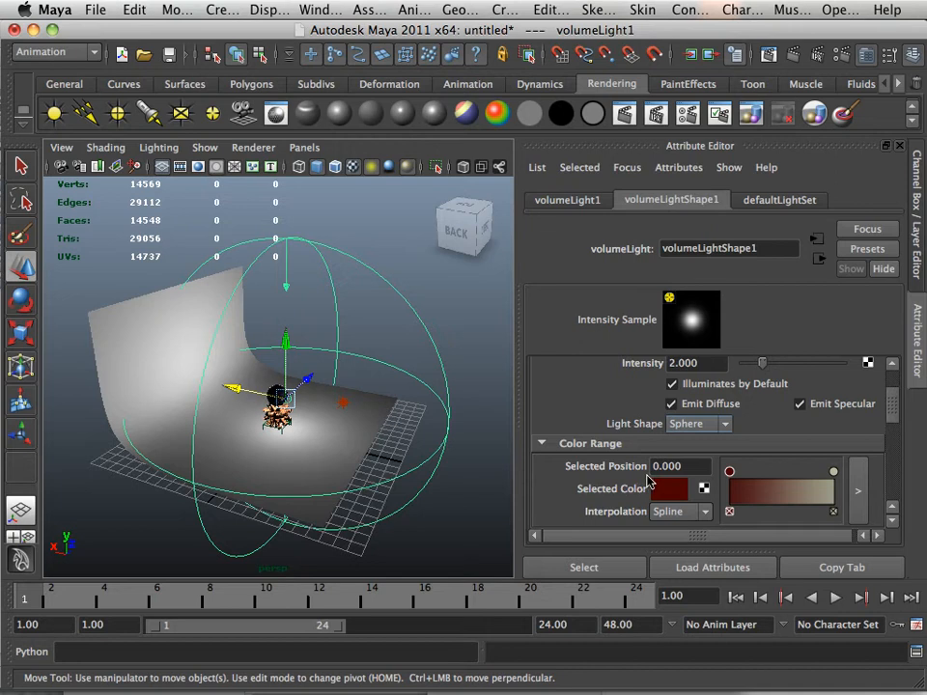
pyautogui.click(693, 450)
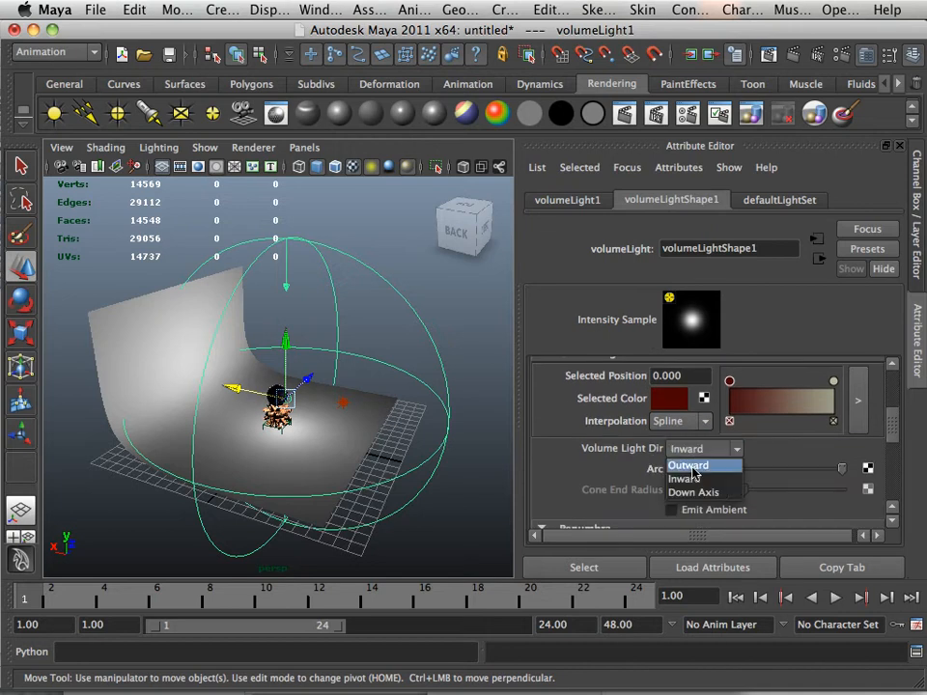
pyautogui.click(689, 466)
pyautogui.keyDown('alt'); pyautogui.moveTo(306, 374); pyautogui.dragTo(325, 378); pyautogui.keyUp('alt')
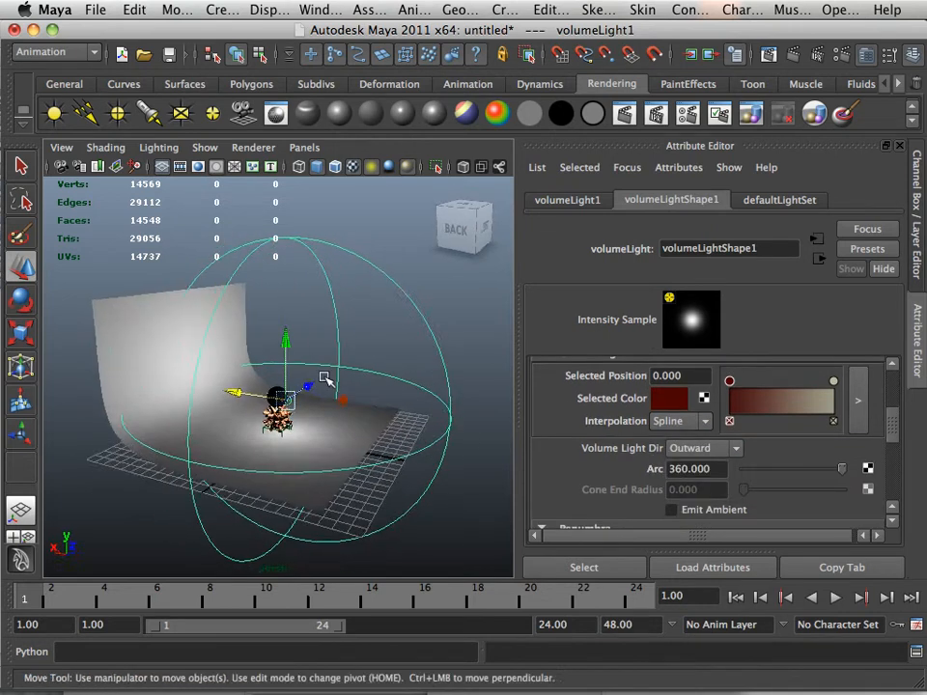
pyautogui.scroll(5, 326, 377)
pyautogui.keyDown('alt'); pyautogui.moveTo(419, 440); pyautogui.dragTo(353, 437); pyautogui.keyUp('alt')
# Set the volume light's direction to Down Axis and raise the light well above the ball.
pyautogui.click(715, 449)
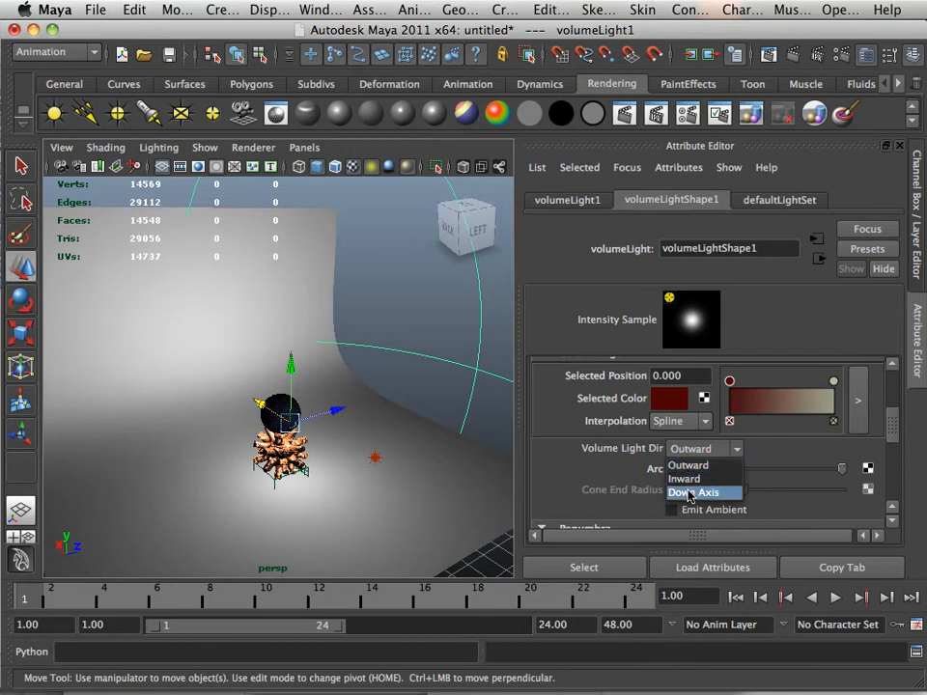
pyautogui.click(690, 493)
pyautogui.scroll(-5, 298, 376)
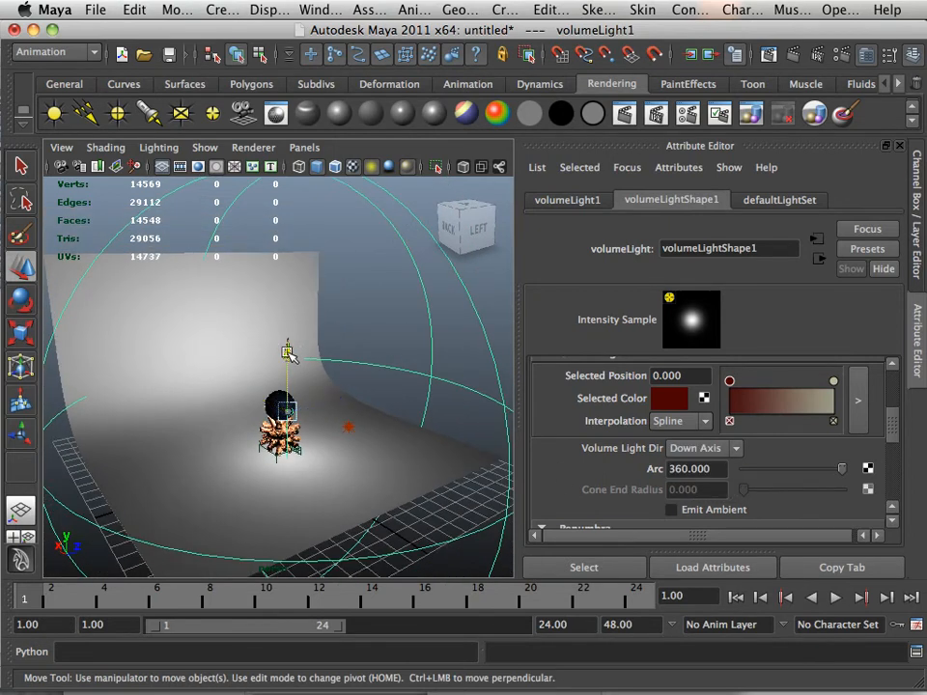
pyautogui.moveTo(289, 353)
pyautogui.mouseDown()
pyautogui.moveTo(287, 239)
pyautogui.moveTo(296, 358)
pyautogui.mouseUp()
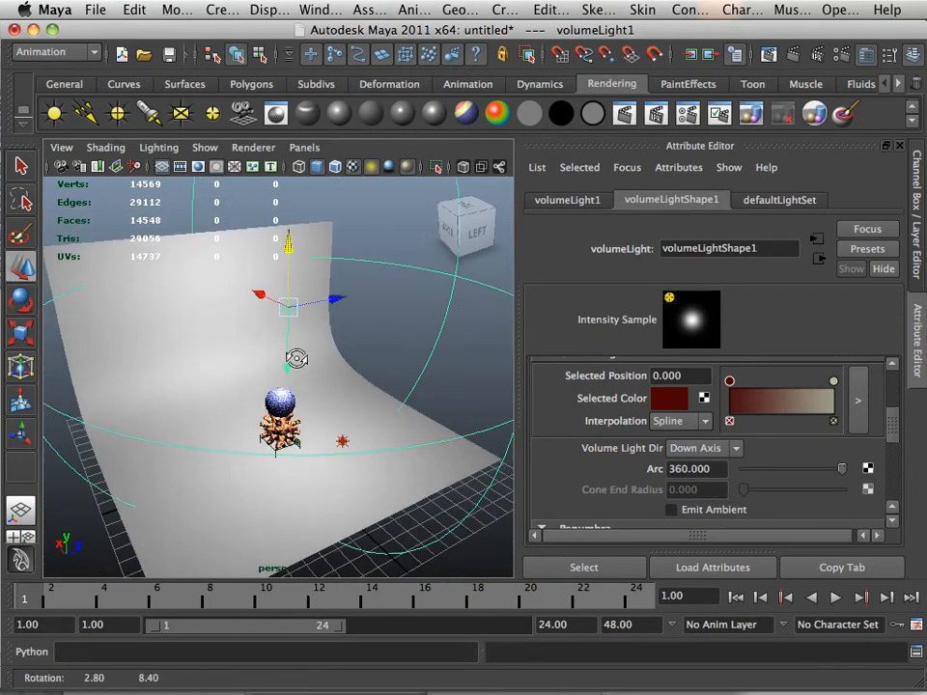
# Render a closer view of the ball and branches, and close the render.
pyautogui.keyDown('alt'); pyautogui.moveTo(296, 358); pyautogui.dragTo(412, 411, button='right'); pyautogui.keyUp('alt')
pyautogui.keyDown('alt'); pyautogui.moveTo(266, 438); pyautogui.dragTo(306, 425); pyautogui.keyUp('alt')
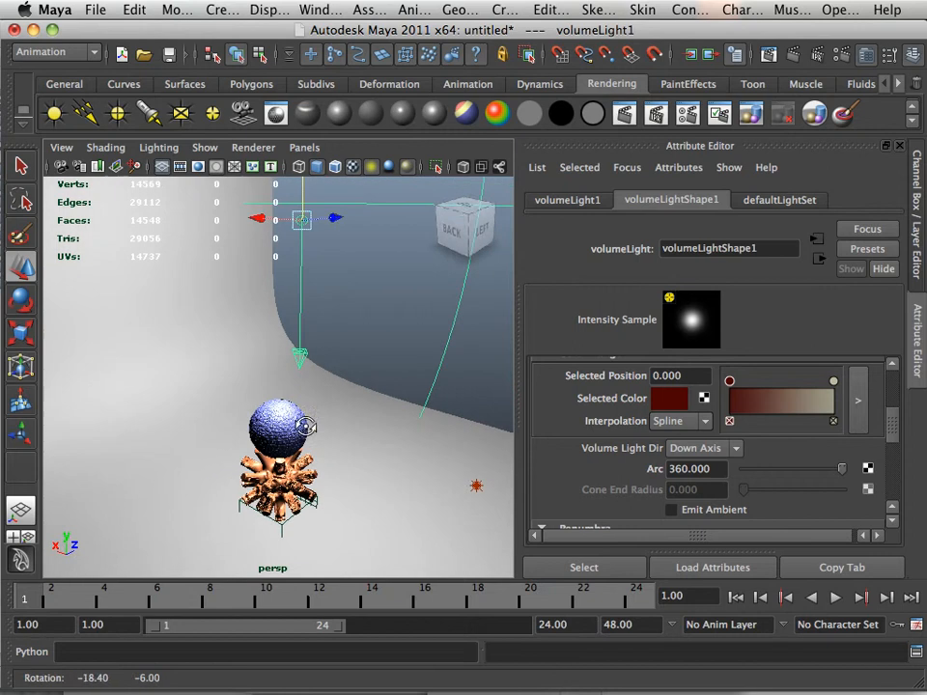
pyautogui.click(624, 113)
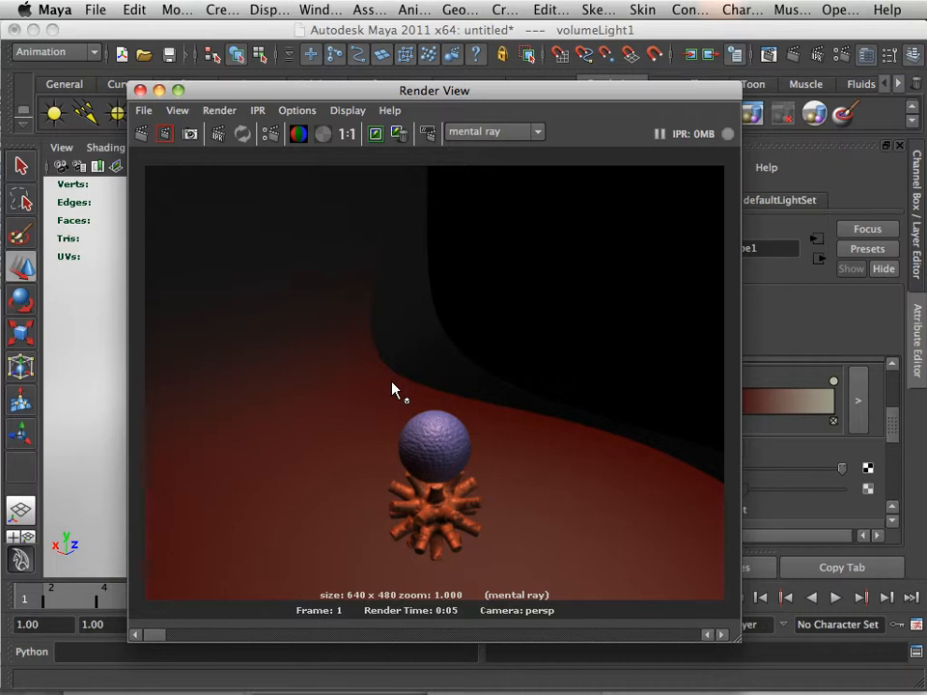
pyautogui.click(140, 89)
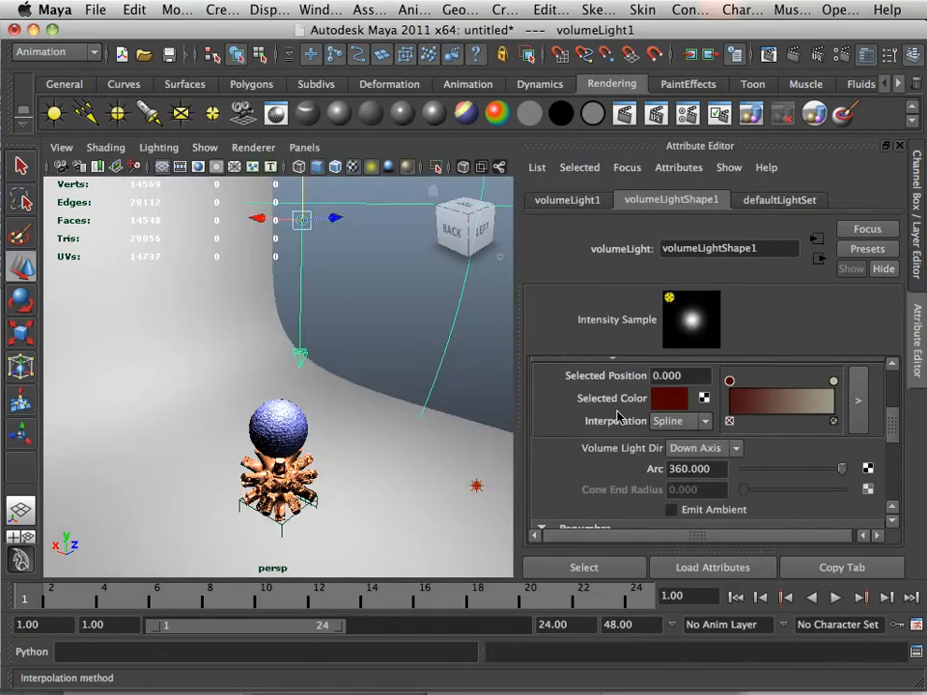
# Set the volume light's direction back to Outward and frame the light in the view.
pyautogui.click(709, 447)
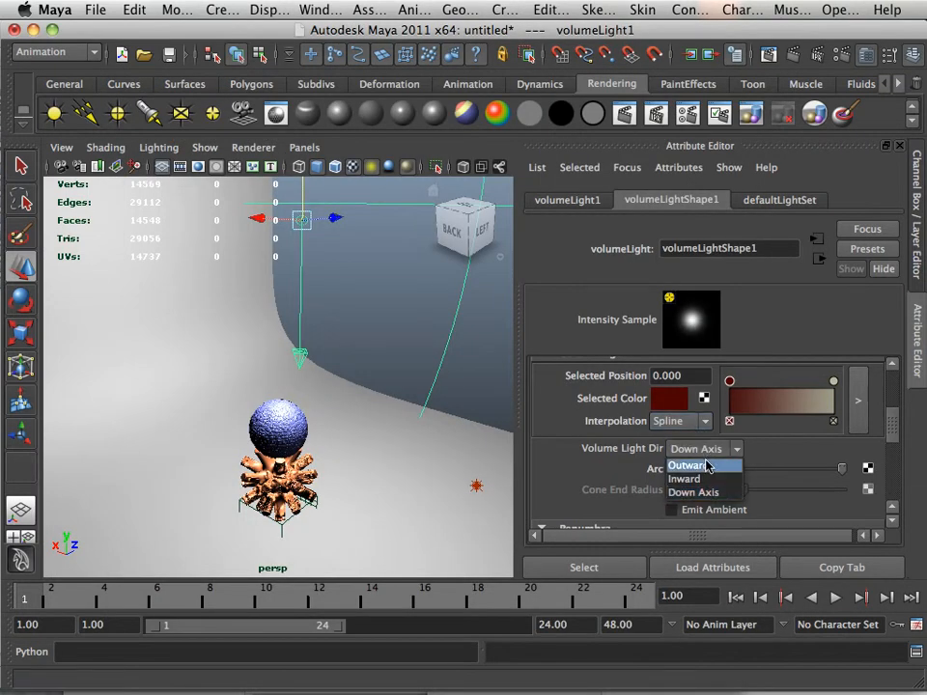
pyautogui.click(708, 468)
pyautogui.press('f')
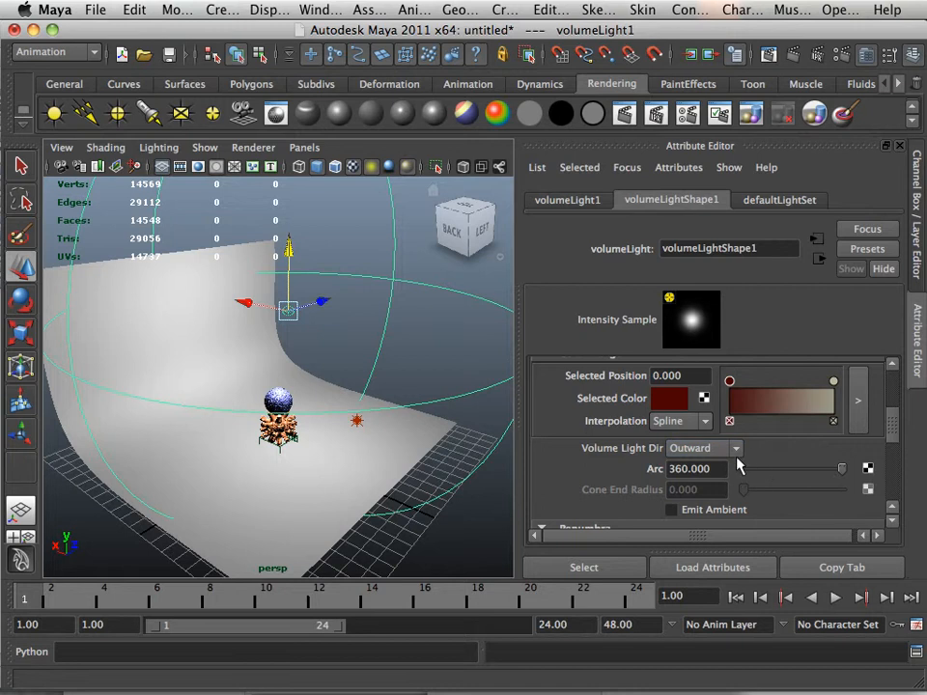
# Try Emit Ambient on the volume light, check the ball up close, and turn the option off again.
pyautogui.scroll(-3, 751, 463)
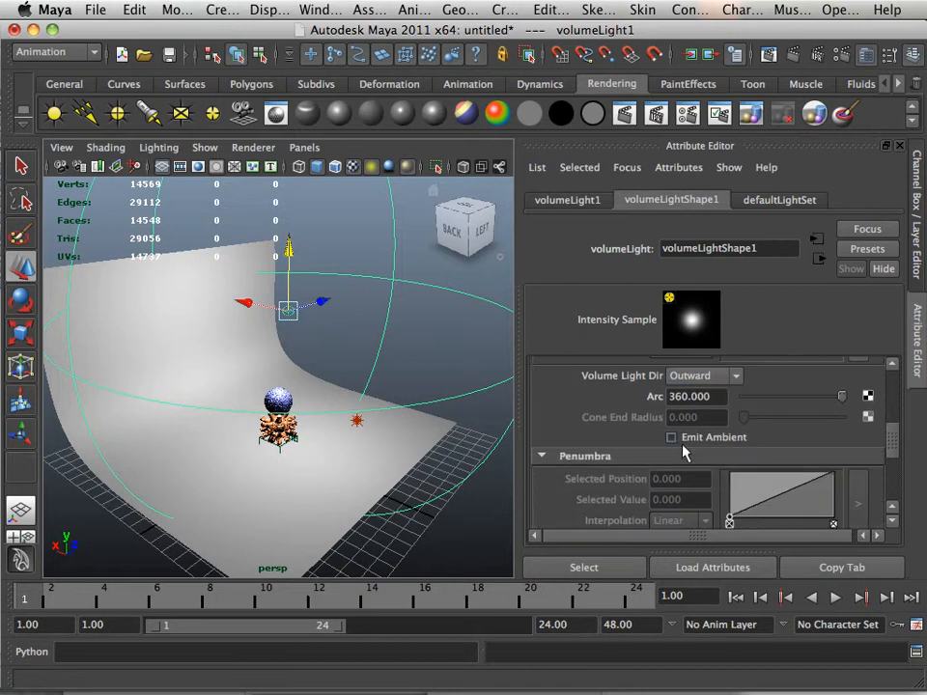
pyautogui.click(670, 439)
pyautogui.keyDown('alt'); pyautogui.moveTo(306, 394); pyautogui.dragTo(385, 403, button='right'); pyautogui.keyUp('alt')
pyautogui.keyDown('alt'); pyautogui.moveTo(385, 404); pyautogui.dragTo(305, 395); pyautogui.keyUp('alt')
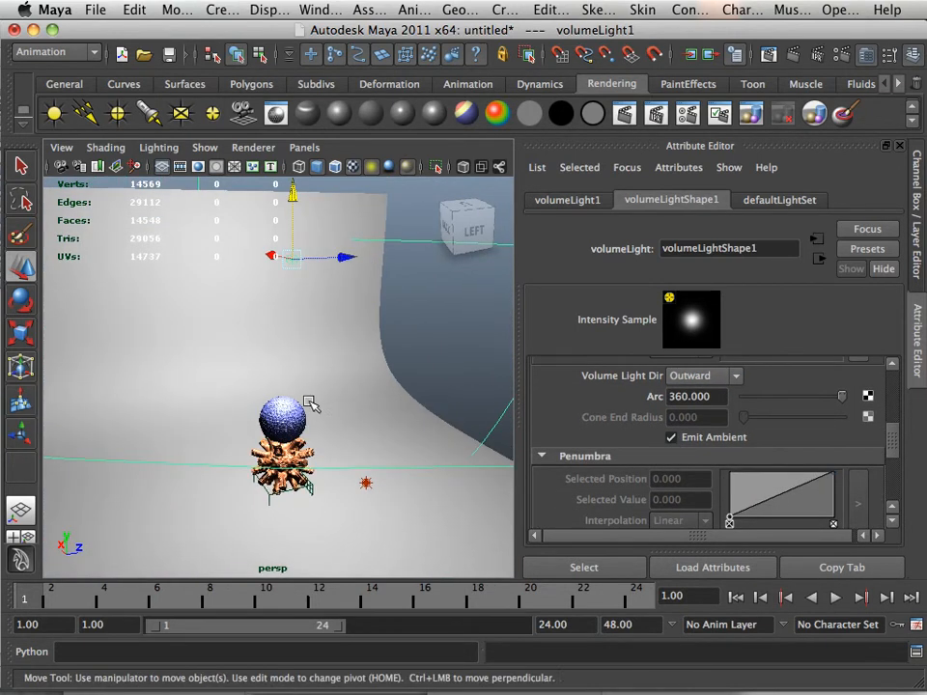
pyautogui.click(671, 440)
# Look through the volume light's Penumbra and Light Effects attributes, including Light Fog, Fog Intensity and Light Glow.
pyautogui.scroll(-2, 657, 483)
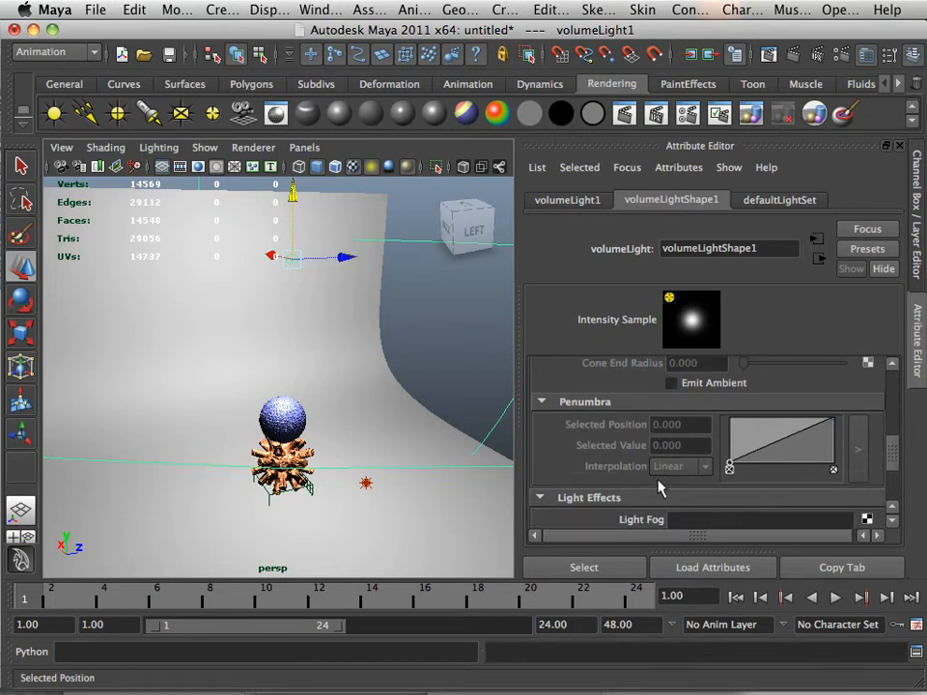
pyautogui.scroll(-1, 656, 488)
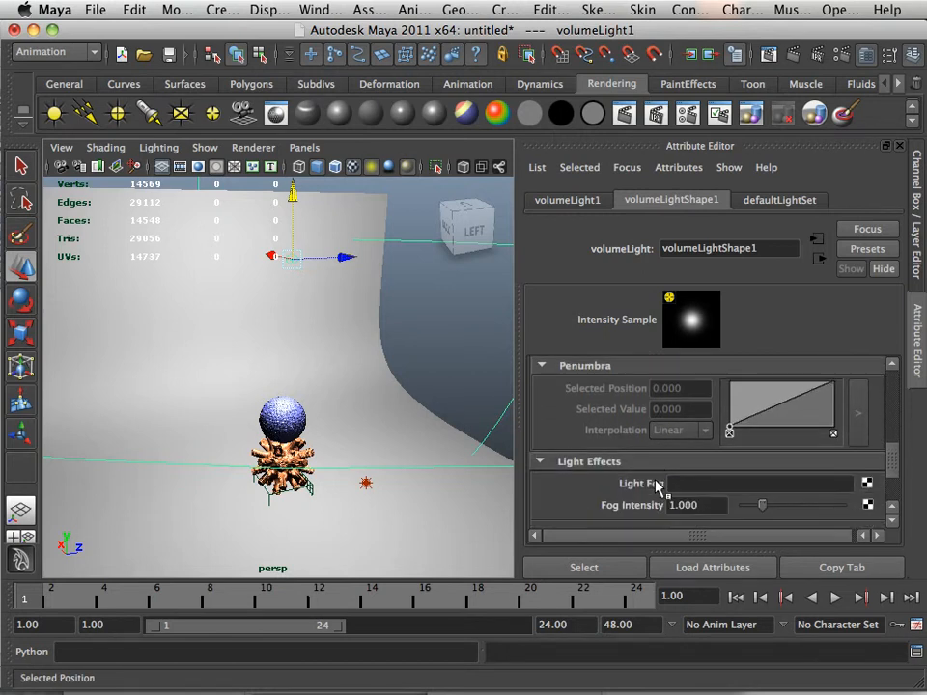
pyautogui.scroll(-1, 657, 486)
pyautogui.scroll(-1, 657, 486)
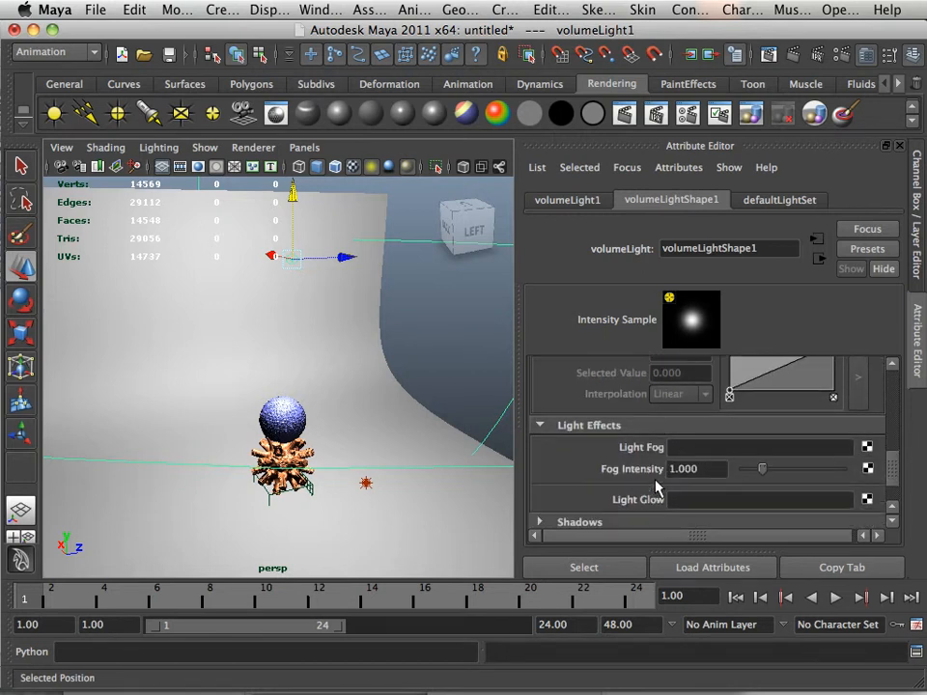
pyautogui.scroll(-1, 658, 487)
pyautogui.scroll(2, 724, 456)
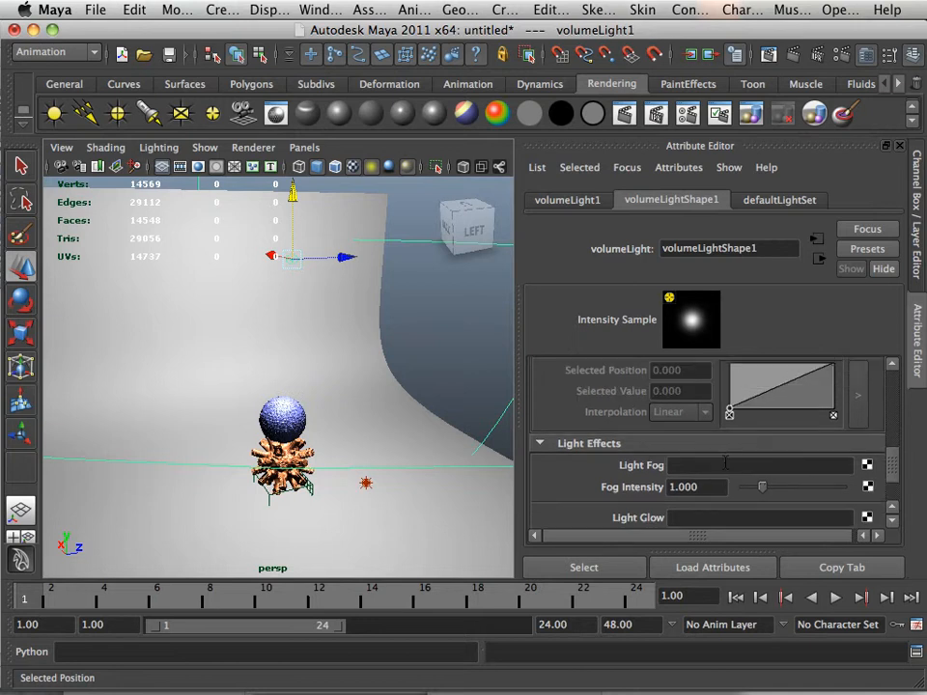
pyautogui.scroll(1, 721, 458)
pyautogui.scroll(-5, 721, 461)
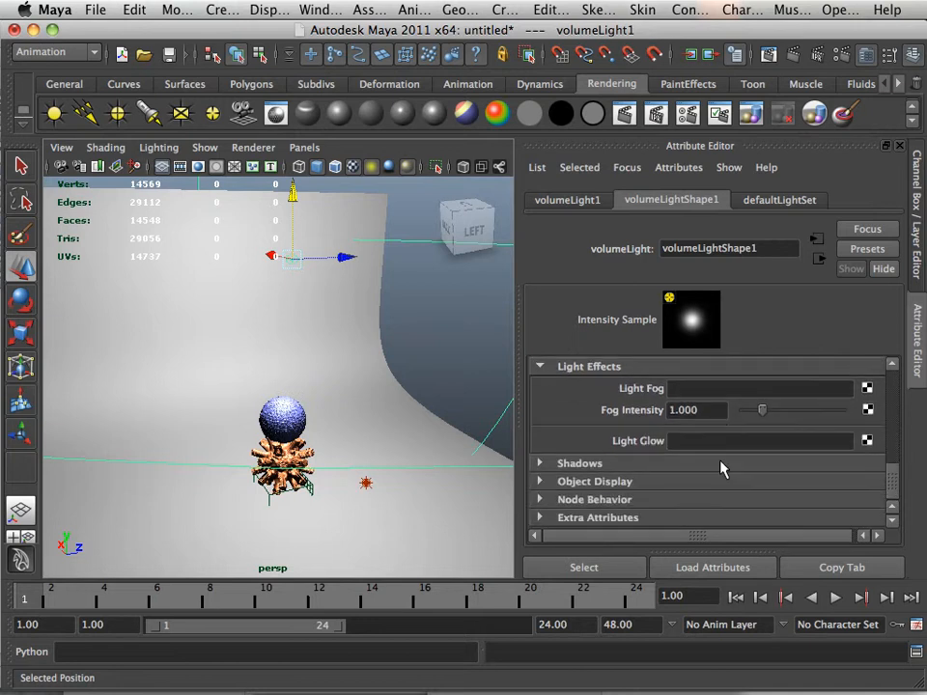
pyautogui.scroll(1, 721, 468)
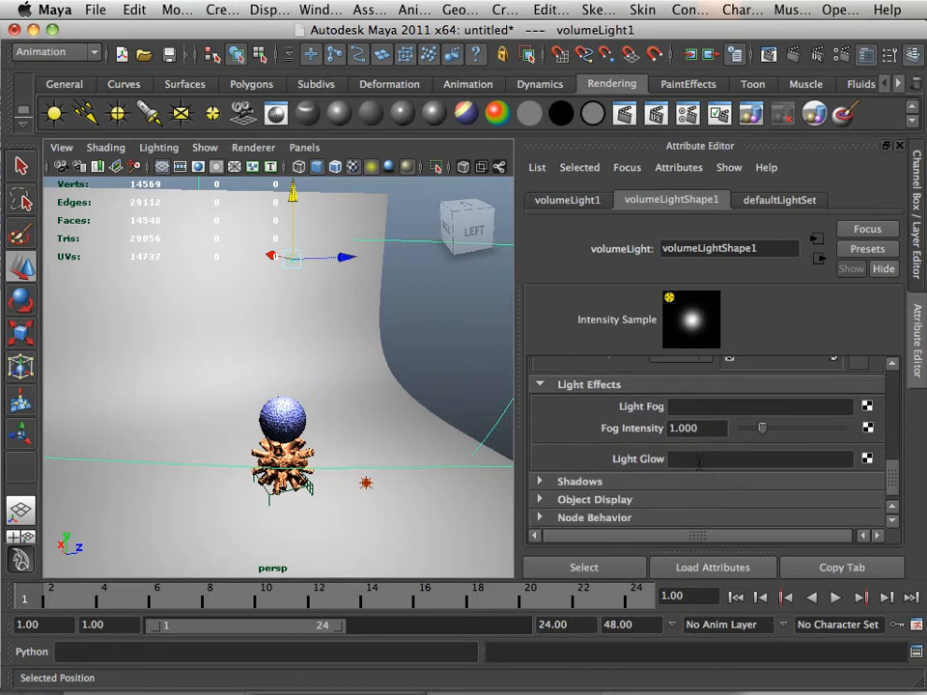
# Enable Use Ray Trace Shadows in the volume light's shadow attributes.
pyautogui.click(540, 482)
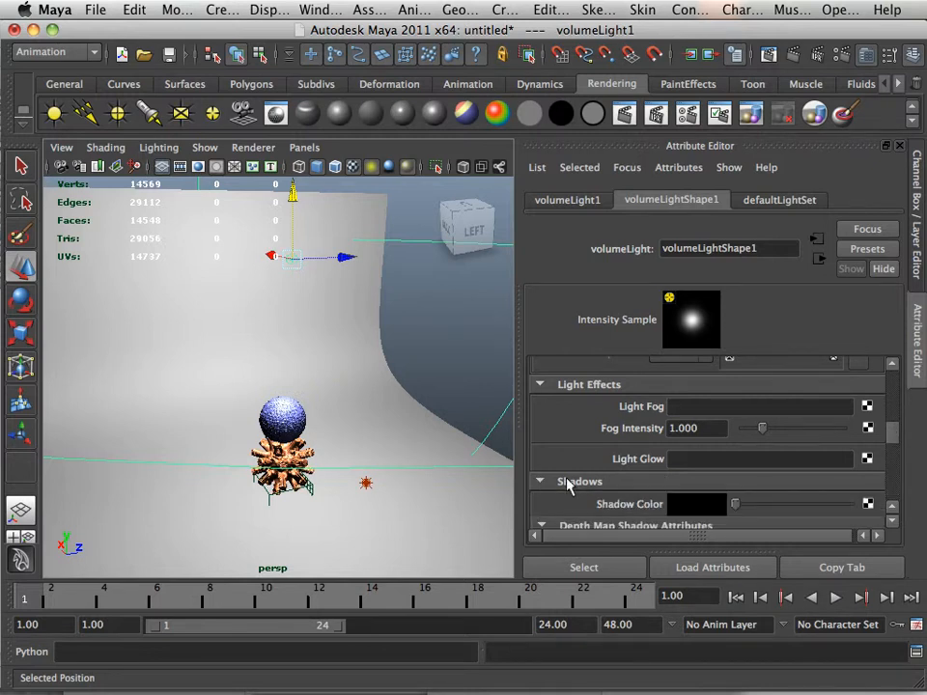
pyautogui.scroll(-15, 579, 488)
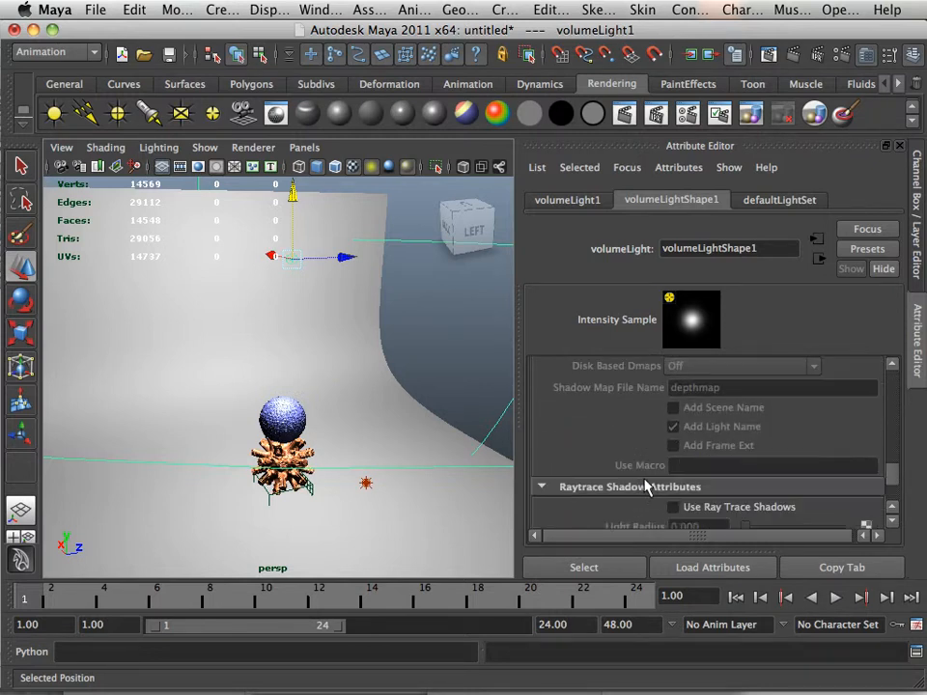
pyautogui.scroll(-3, 666, 482)
pyautogui.click(673, 436)
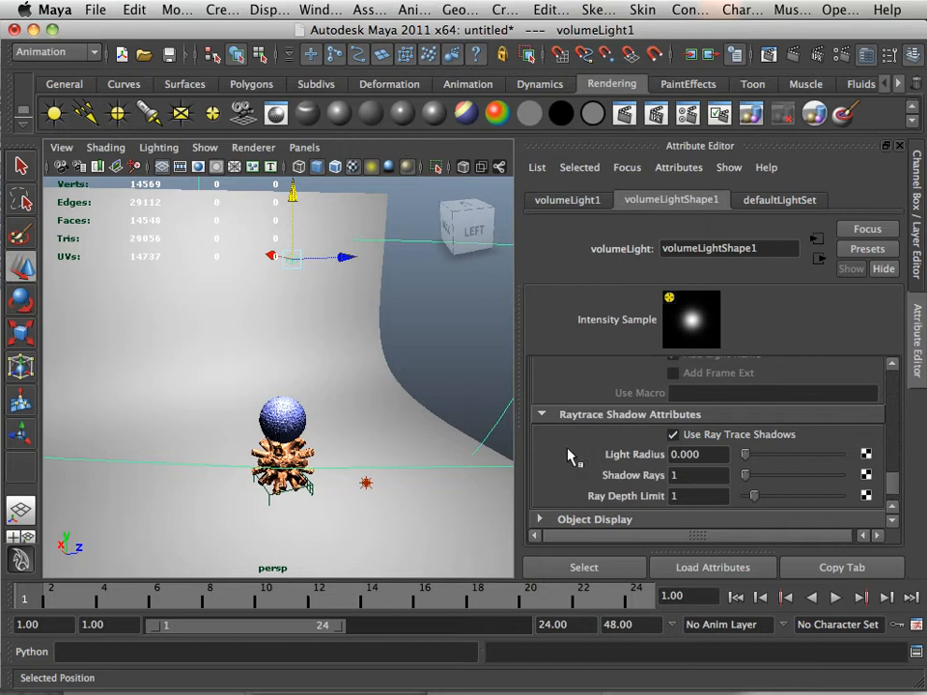
# Lower the volume light to just above the ball and render the view.
pyautogui.keyDown('alt'); pyautogui.moveTo(368, 430); pyautogui.dragTo(321, 385); pyautogui.keyUp('alt')
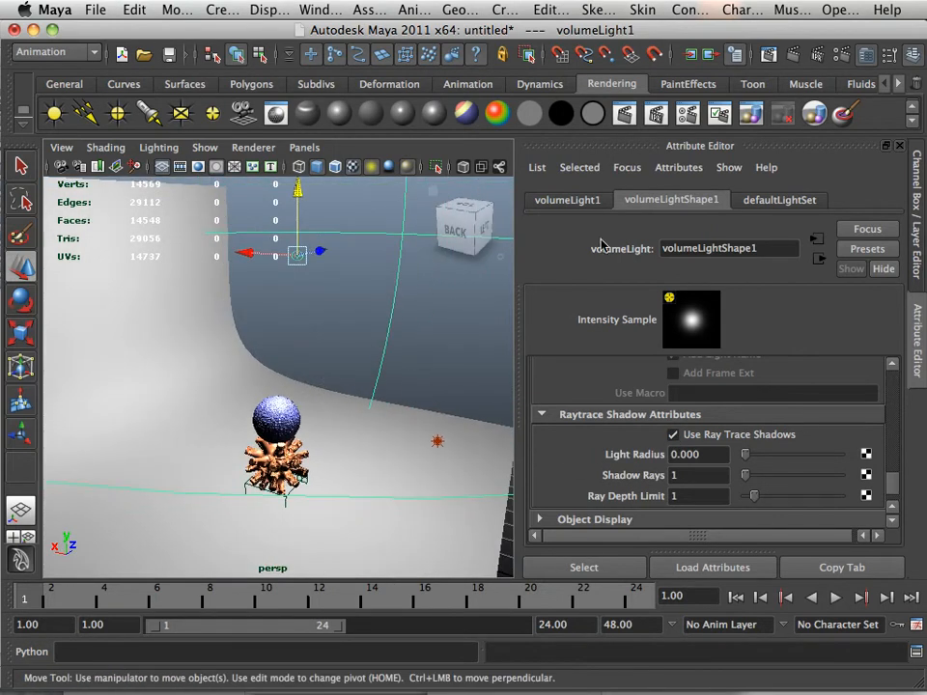
pyautogui.keyDown('alt'); pyautogui.moveTo(386, 367); pyautogui.dragTo(274, 389); pyautogui.keyUp('alt')
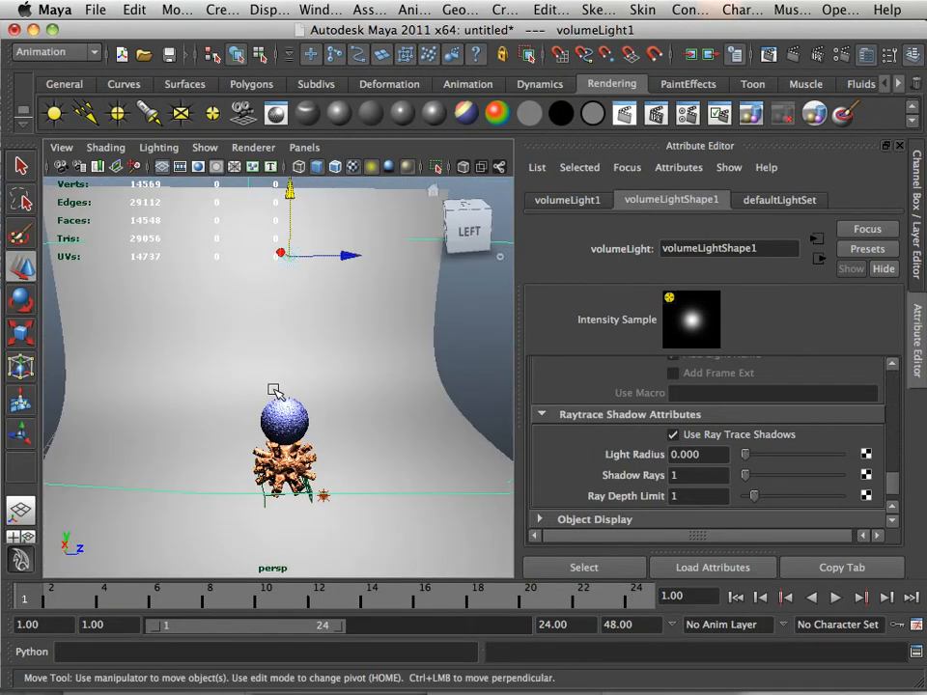
pyautogui.moveTo(292, 198); pyautogui.dragTo(337, 391)
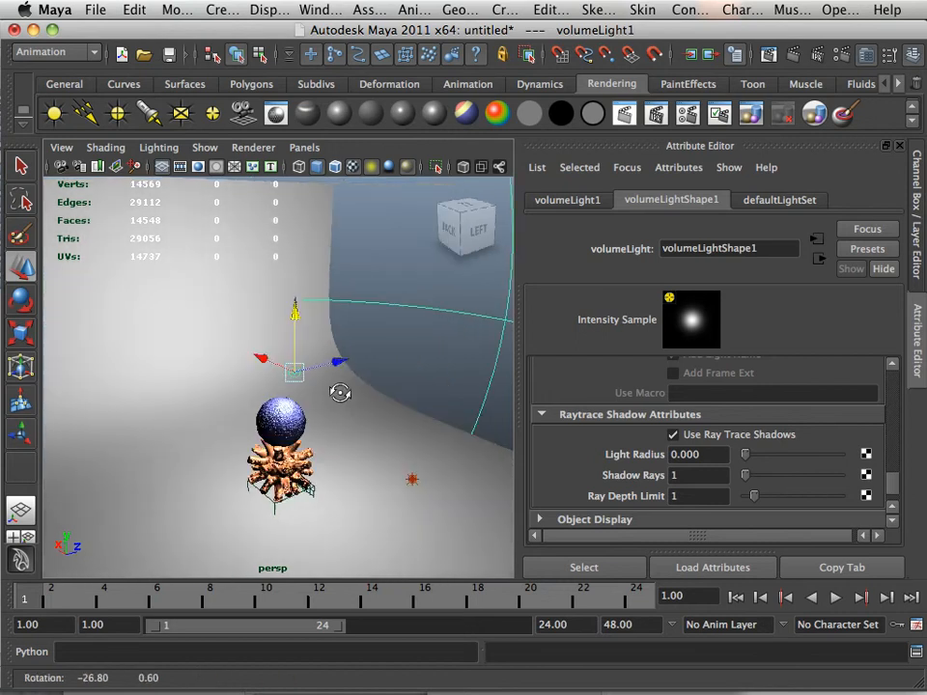
pyautogui.click(625, 116)
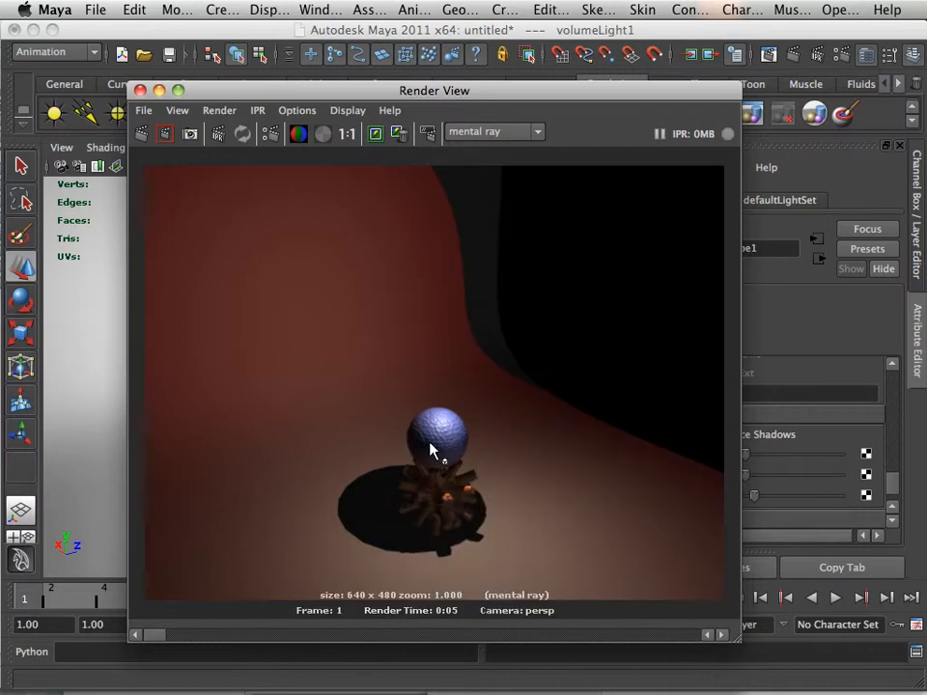
pyautogui.click(140, 89)
# Set the volume light's direction to Inward and render the view.
pyautogui.scroll(8, 726, 457)
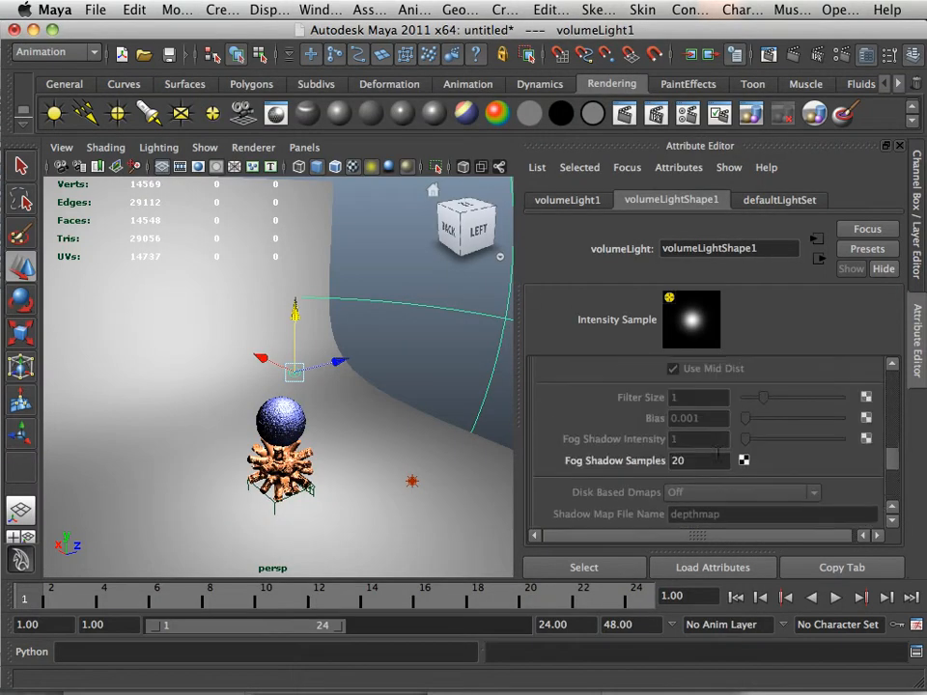
pyautogui.scroll(6, 712, 456)
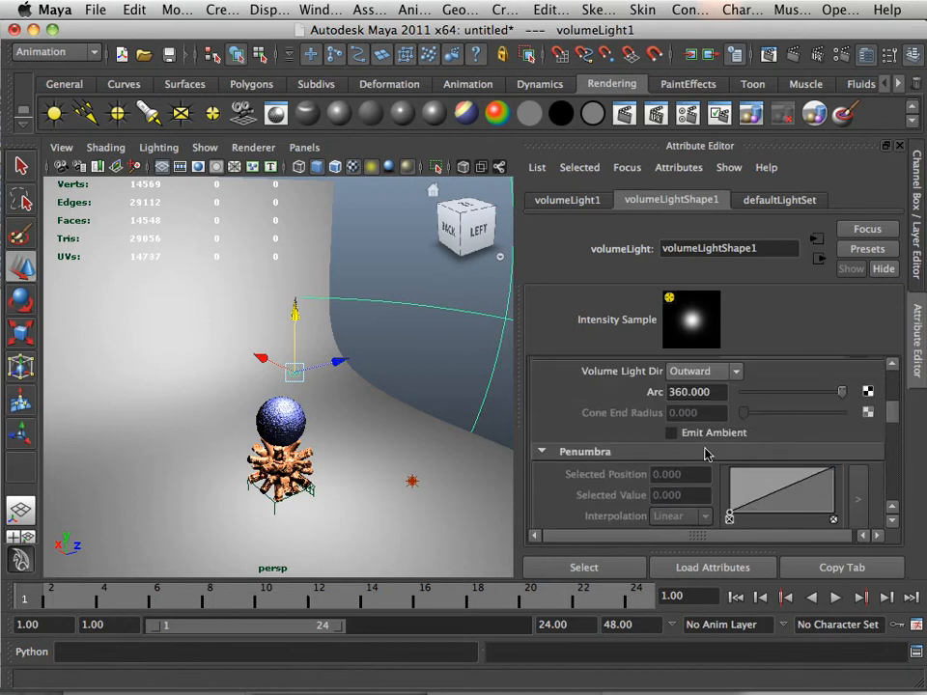
pyautogui.click(701, 446)
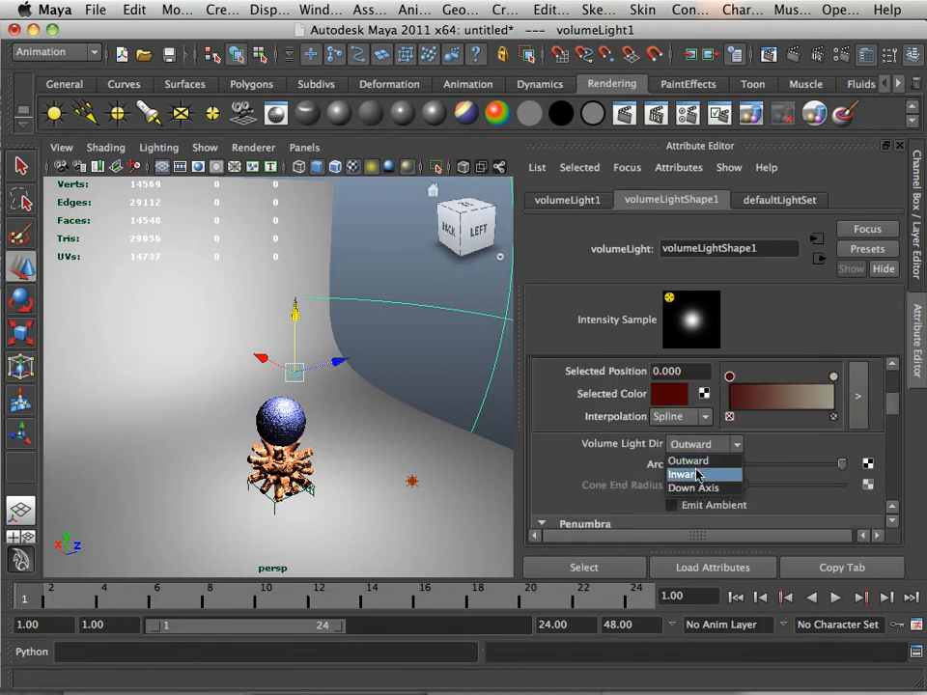
pyautogui.click(697, 473)
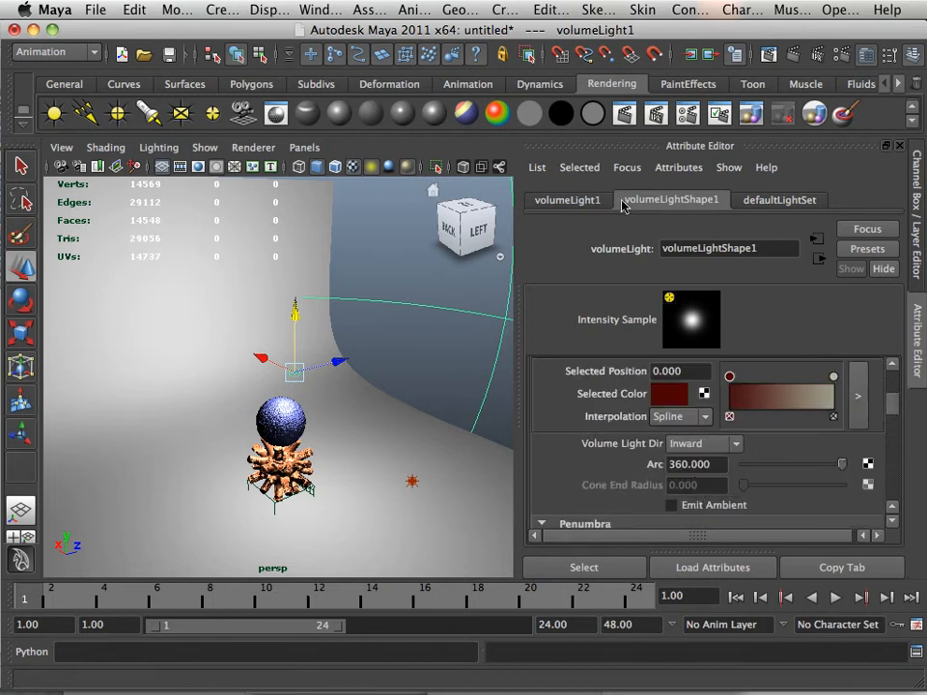
pyautogui.click(623, 116)
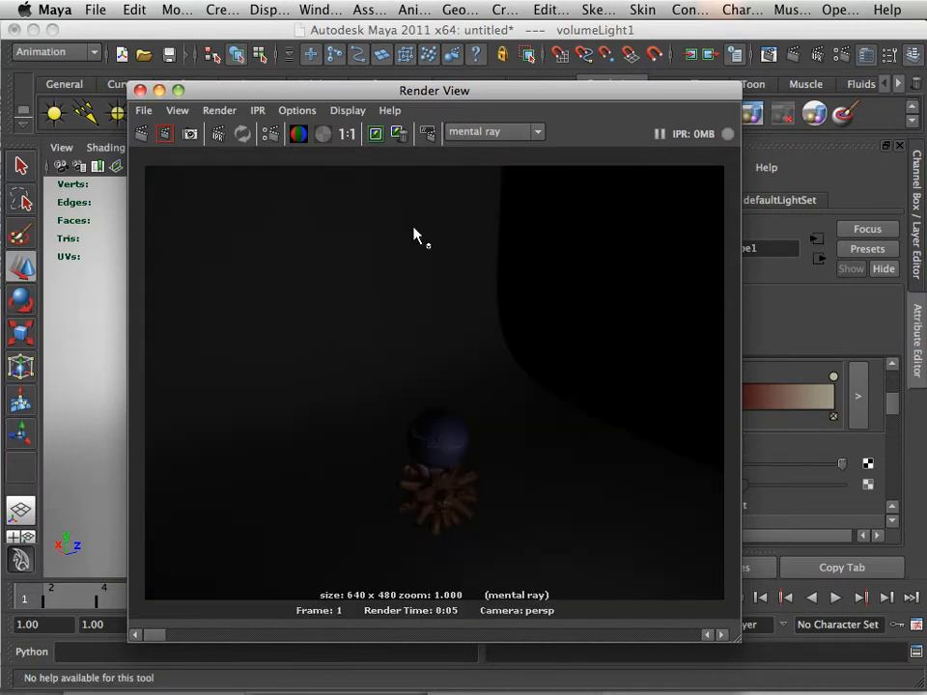
pyautogui.click(140, 90)
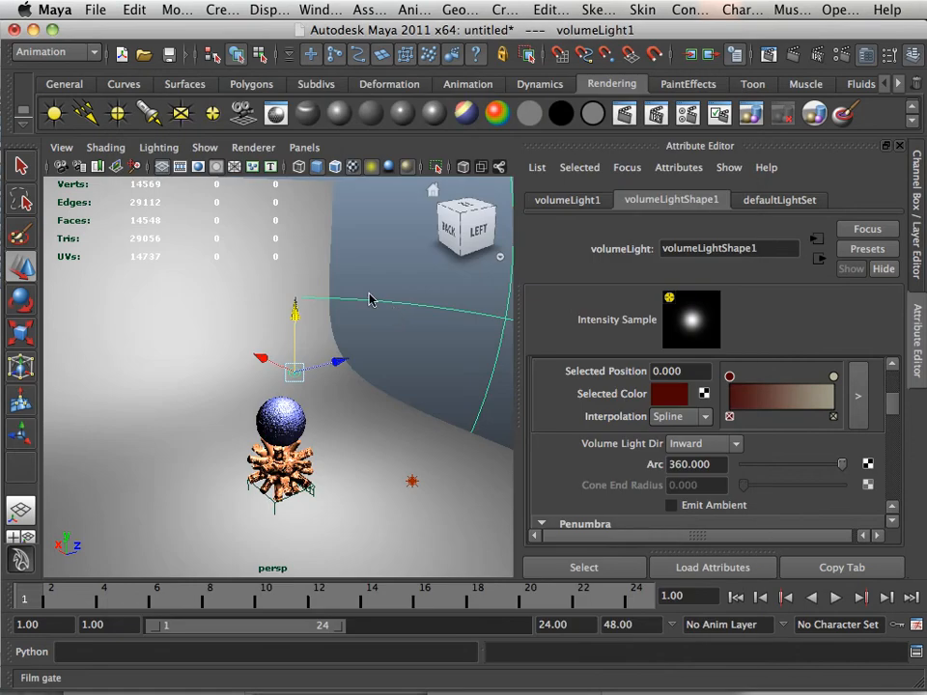
# Scale the volume light down uniformly to slightly larger than the ball and render a closer view.
pyautogui.keyDown('alt'); pyautogui.moveTo(373, 300); pyautogui.dragTo(209, 271, button='right'); pyautogui.keyUp('alt')
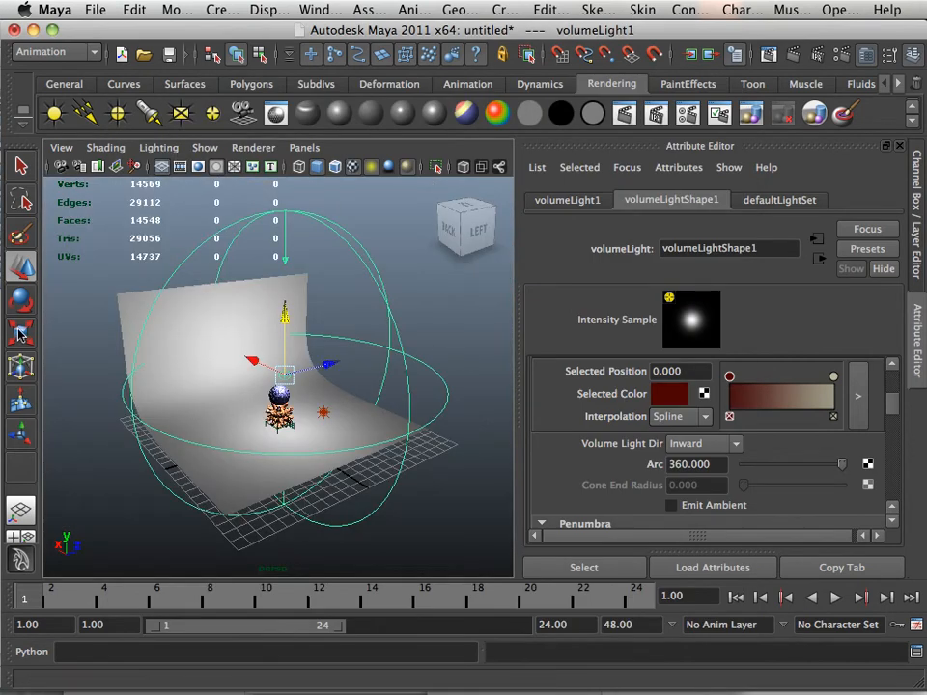
pyautogui.press('r')
pyautogui.moveTo(284, 373); pyautogui.dragTo(140, 357)
pyautogui.keyDown('alt'); pyautogui.moveTo(135, 356); pyautogui.dragTo(351, 418, button='right'); pyautogui.keyUp('alt')
pyautogui.keyDown('alt'); pyautogui.moveTo(350, 418); pyautogui.dragTo(346, 184); pyautogui.keyUp('alt')
pyautogui.click(624, 114)
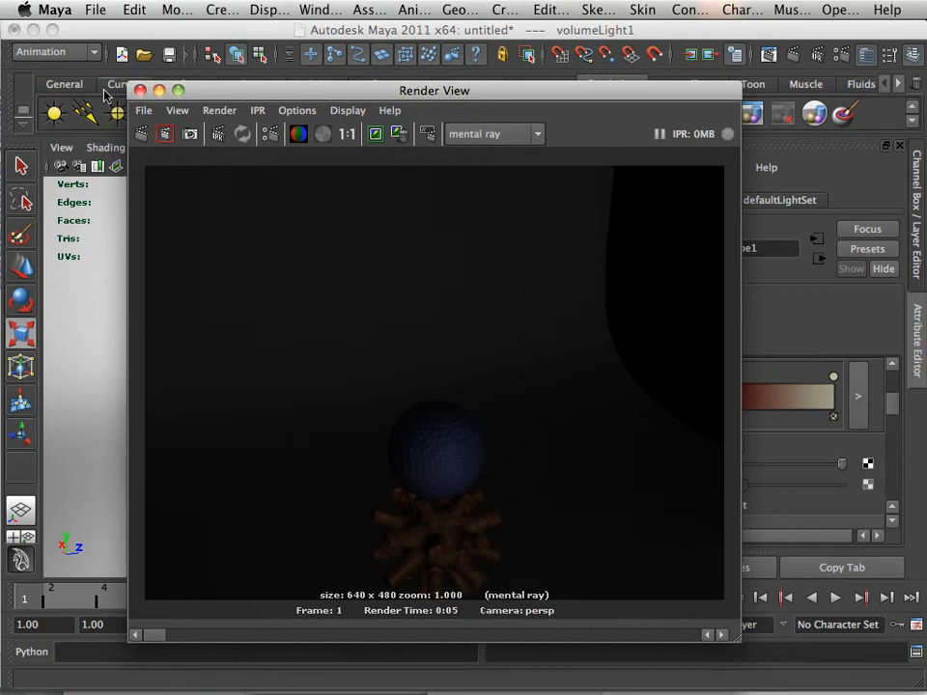
pyautogui.click(142, 93)
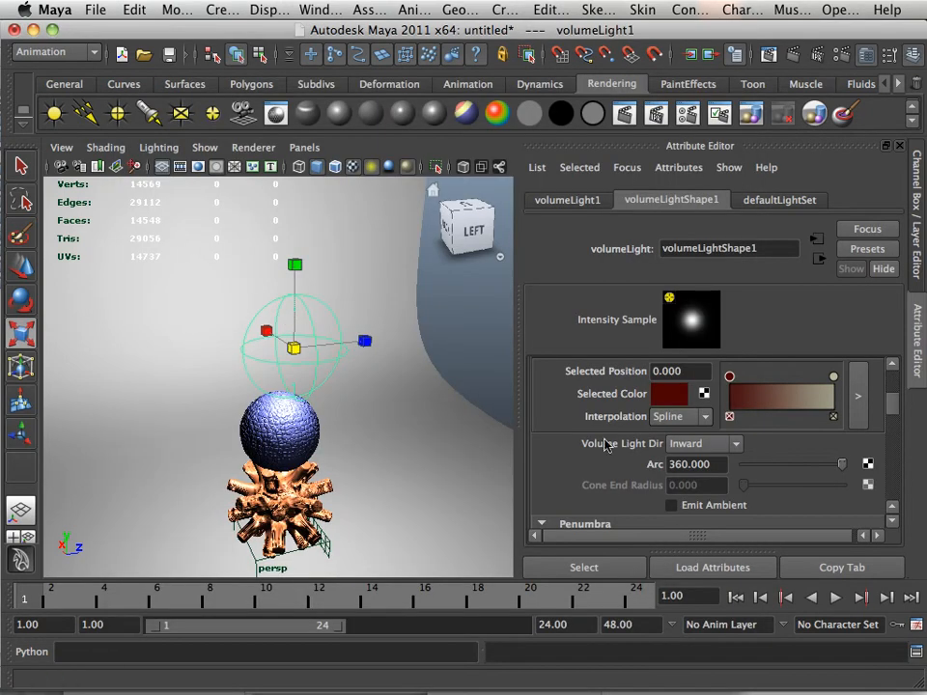
# Render the view with the volume light's direction set to Outward and its size scaled up uniformly to enclose the ball.
pyautogui.click(705, 446)
pyautogui.click(703, 462)
pyautogui.moveTo(292, 346); pyautogui.dragTo(587, 170)
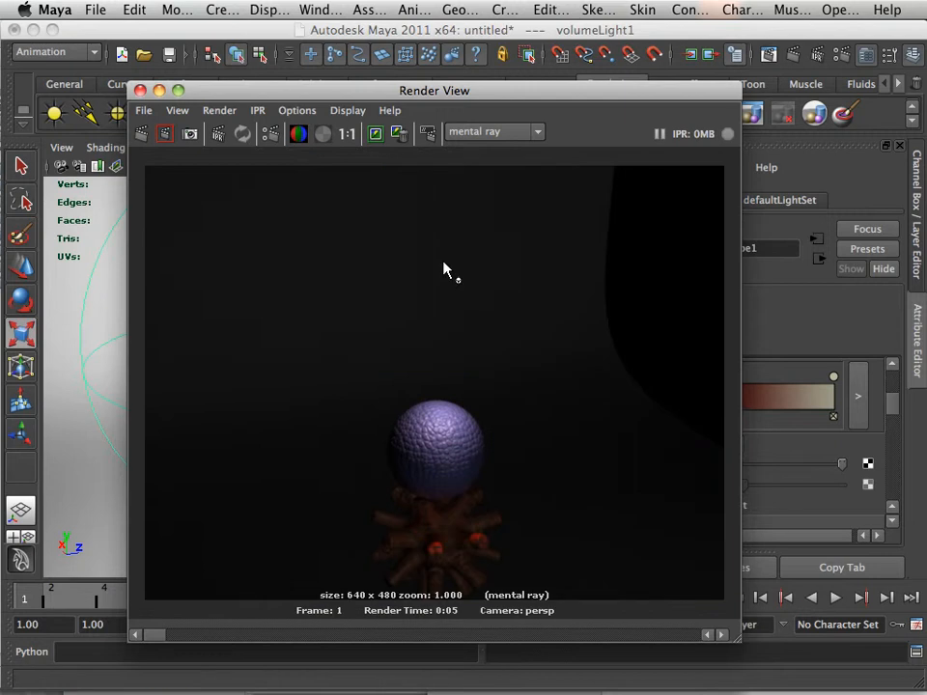
pyautogui.click(140, 90)
pyautogui.keyDown('alt'); pyautogui.moveTo(363, 340); pyautogui.dragTo(325, 344, button='right'); pyautogui.keyUp('alt')
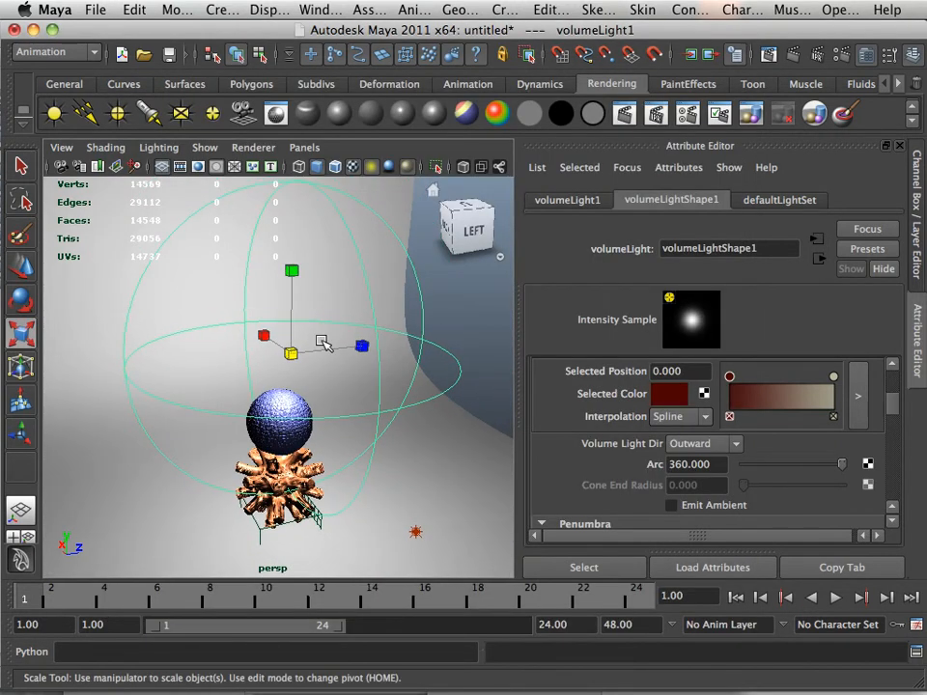
# Delete the volume light and add an ambient light to the scene.
pyautogui.press('Delete')
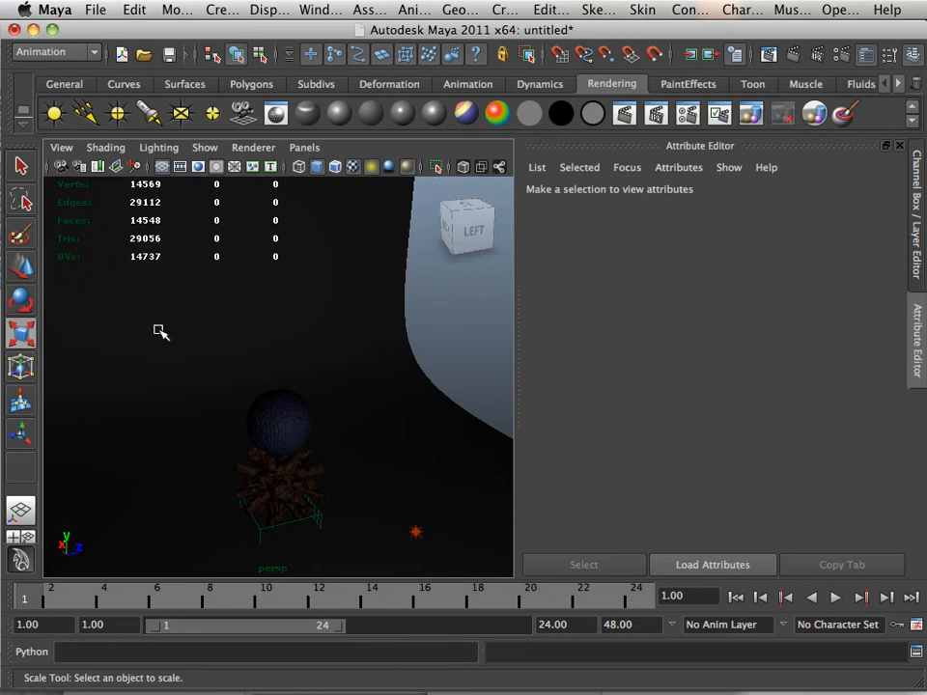
pyautogui.keyDown('alt'); pyautogui.moveTo(106, 316); pyautogui.dragTo(160, 310, button='middle'); pyautogui.keyUp('alt')
pyautogui.keyDown('alt'); pyautogui.moveTo(161, 312); pyautogui.dragTo(92, 232, button='right'); pyautogui.keyUp('alt')
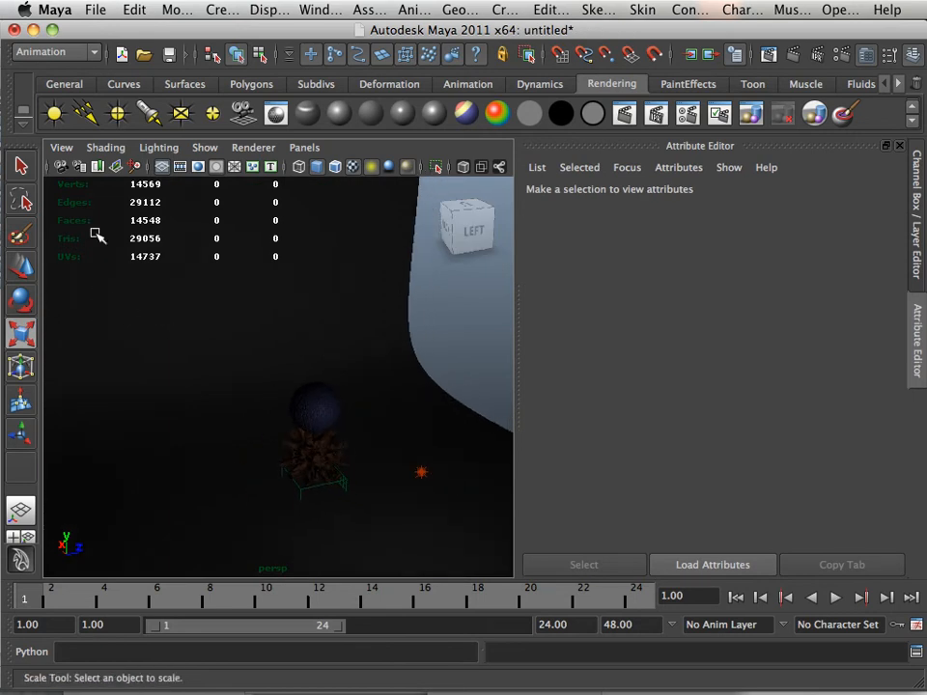
pyautogui.click(55, 116)
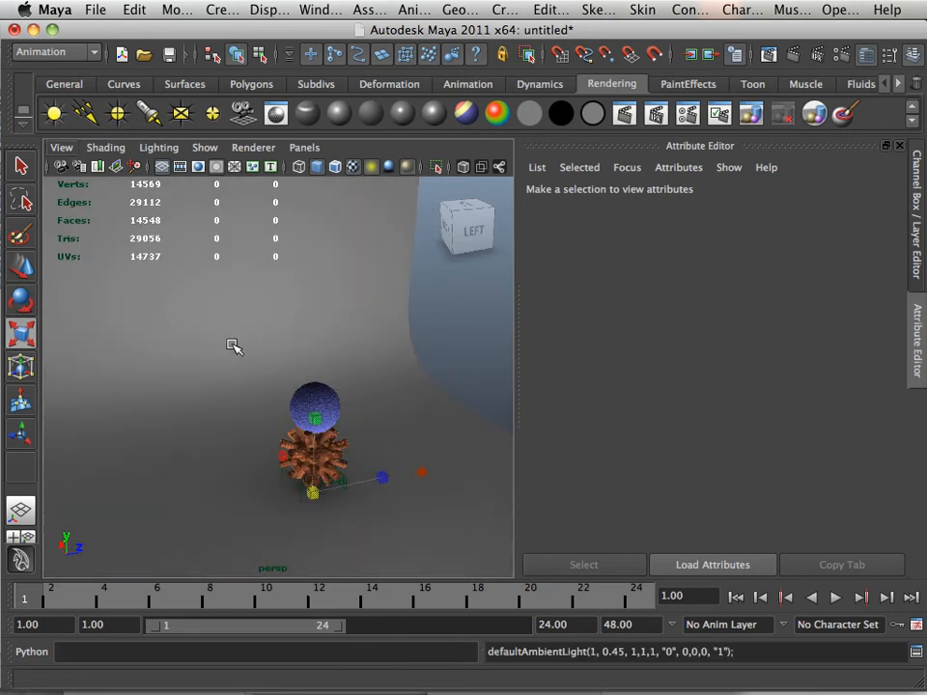
# Move the ambient light straight up to a position above the ball.
pyautogui.keyDown('alt'); pyautogui.moveTo(360, 420); pyautogui.dragTo(311, 419); pyautogui.keyUp('alt')
pyautogui.keyDown('alt'); pyautogui.moveTo(312, 419); pyautogui.dragTo(404, 424, button='right'); pyautogui.keyUp('alt')
pyautogui.press('r')
pyautogui.press('e')
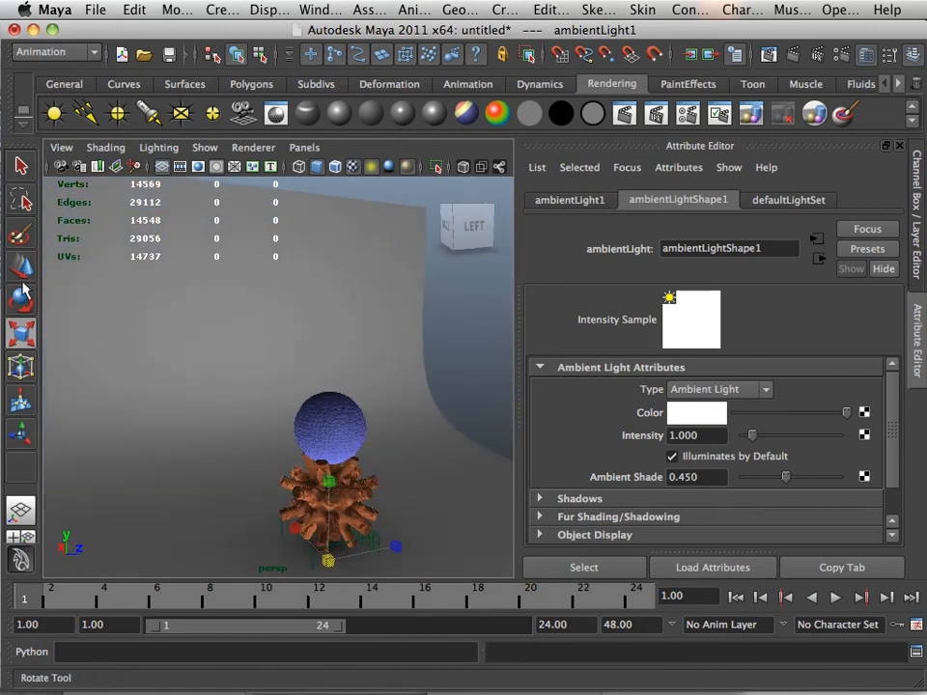
pyautogui.press('w')
pyautogui.moveTo(328, 497); pyautogui.dragTo(326, 201)
pyautogui.keyDown('alt'); pyautogui.moveTo(342, 355); pyautogui.dragTo(273, 276, button='middle'); pyautogui.keyUp('alt')
pyautogui.scroll(5, 274, 280)
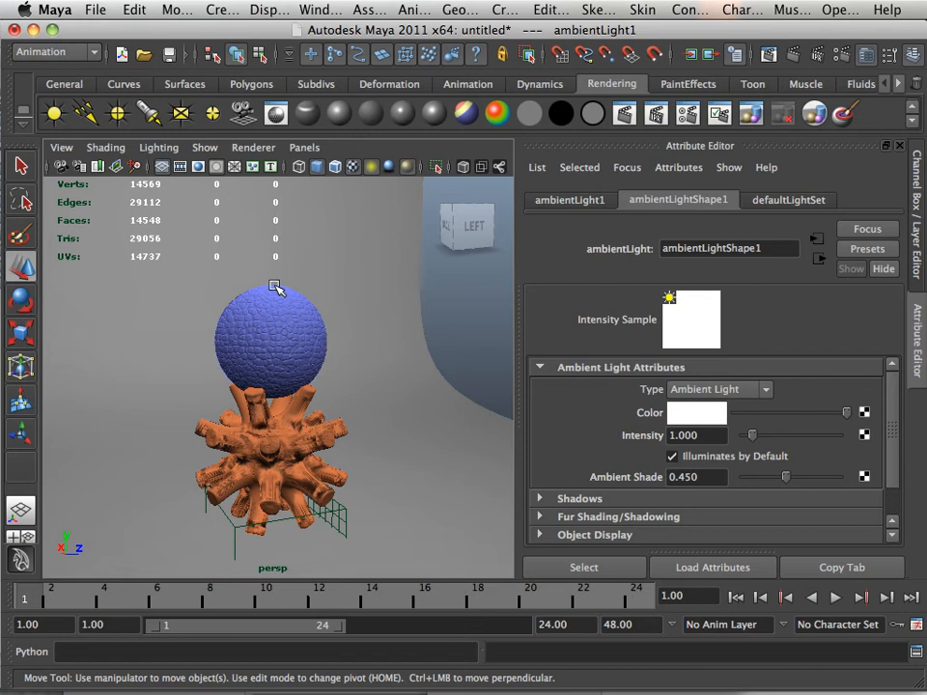
# Render a close, nearly frontal view of the ball and branches lit by the ambient light.
pyautogui.keyDown('alt'); pyautogui.moveTo(261, 281); pyautogui.dragTo(266, 283); pyautogui.keyUp('alt')
pyautogui.keyDown('alt'); pyautogui.moveTo(265, 283); pyautogui.dragTo(282, 324, button='right'); pyautogui.keyUp('alt')
pyautogui.keyDown('alt'); pyautogui.moveTo(284, 328); pyautogui.dragTo(270, 327); pyautogui.keyUp('alt')
pyautogui.moveTo(269, 327)
pyautogui.keyDown('alt'); pyautogui.mouseDown(button='right')
pyautogui.moveTo(416, 376)
pyautogui.moveTo(281, 331)
pyautogui.mouseUp(button='right'); pyautogui.keyUp('alt')
pyautogui.keyDown('alt'); pyautogui.moveTo(281, 331); pyautogui.dragTo(280, 341); pyautogui.keyUp('alt')
pyautogui.keyDown('alt'); pyautogui.moveTo(280, 342); pyautogui.dragTo(243, 333, button='right'); pyautogui.keyUp('alt')
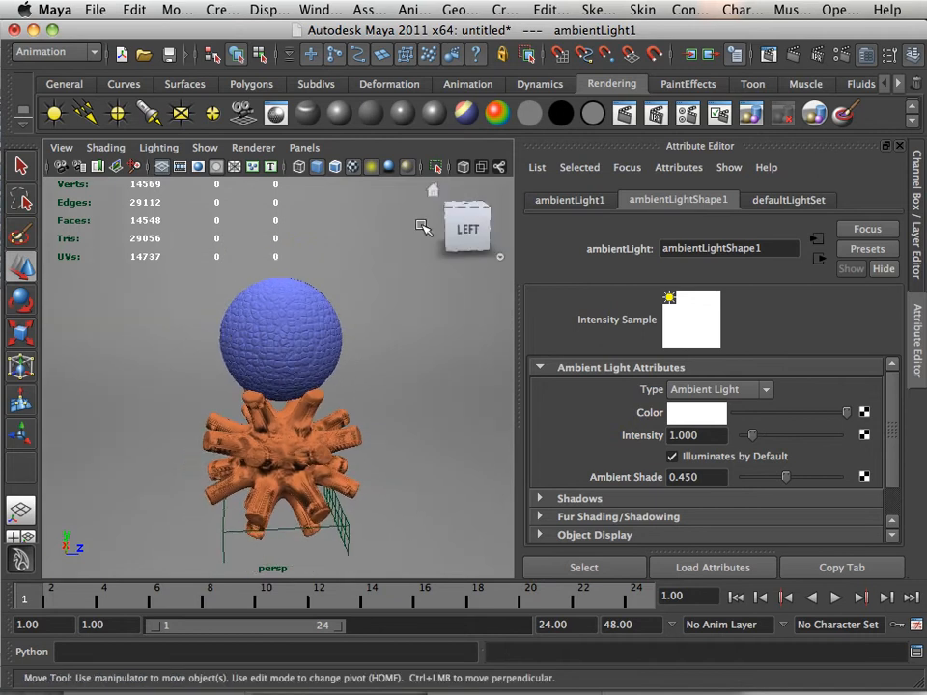
pyautogui.click(623, 114)
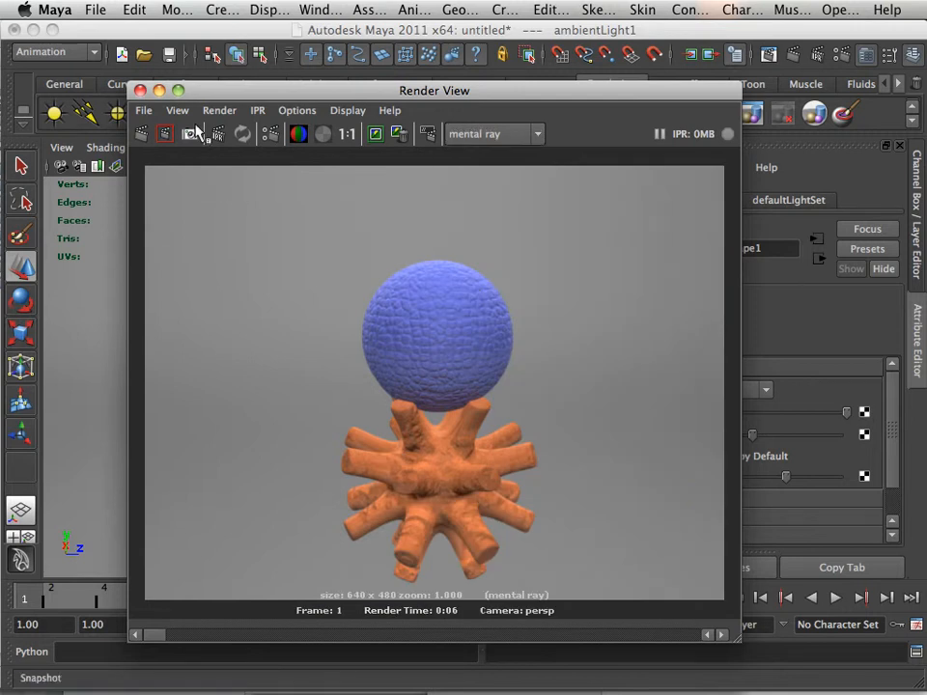
pyautogui.click(140, 91)
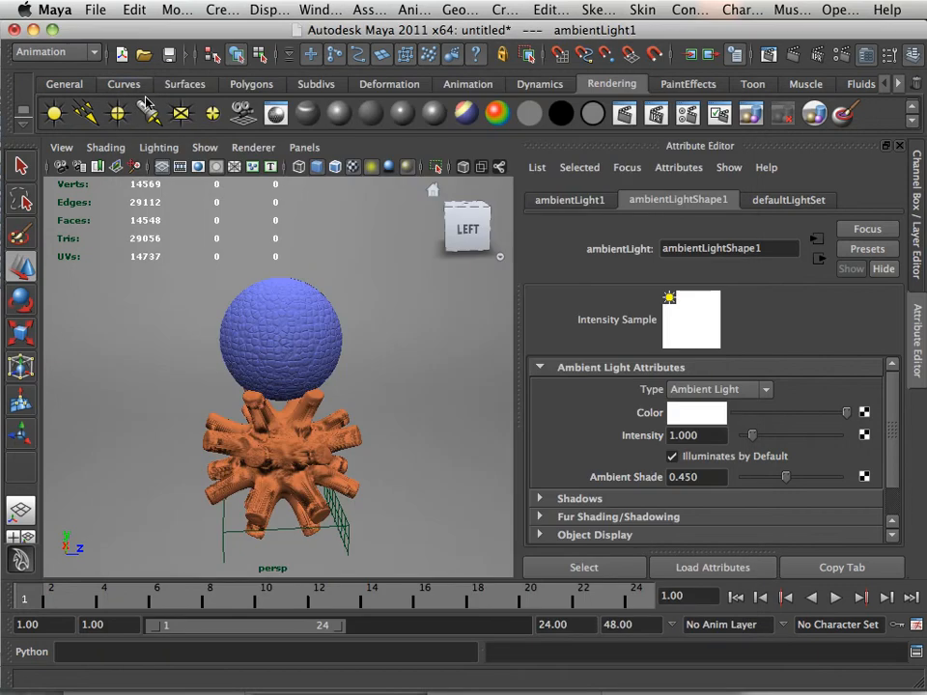
# Enable Use Ray Trace Shadows in the ambient light's shadow attributes and render the view.
pyautogui.scroll(-1, 533, 464)
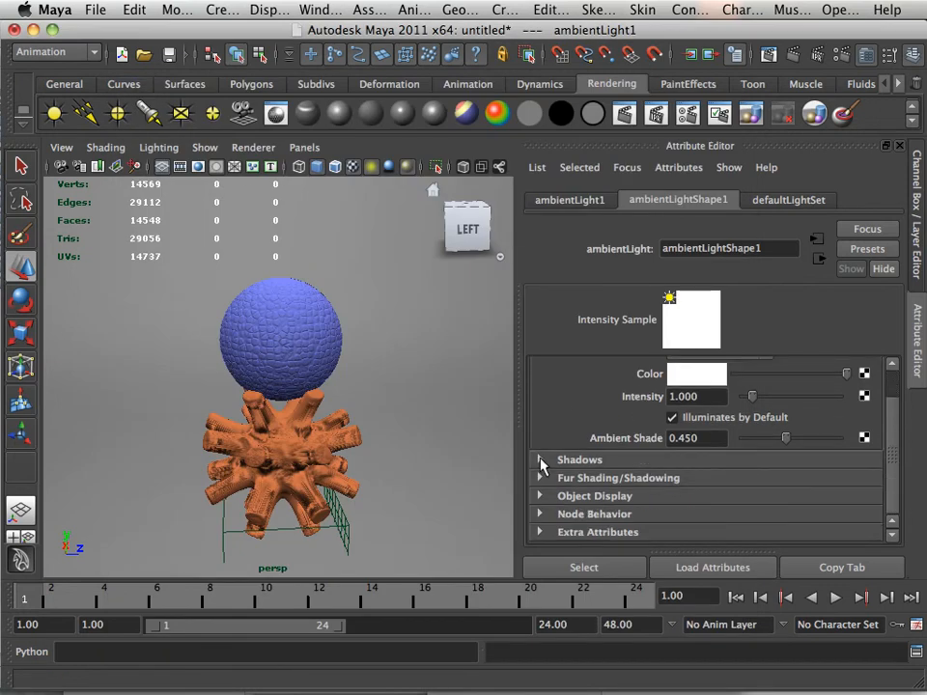
pyautogui.click(540, 461)
pyautogui.scroll(-4, 645, 478)
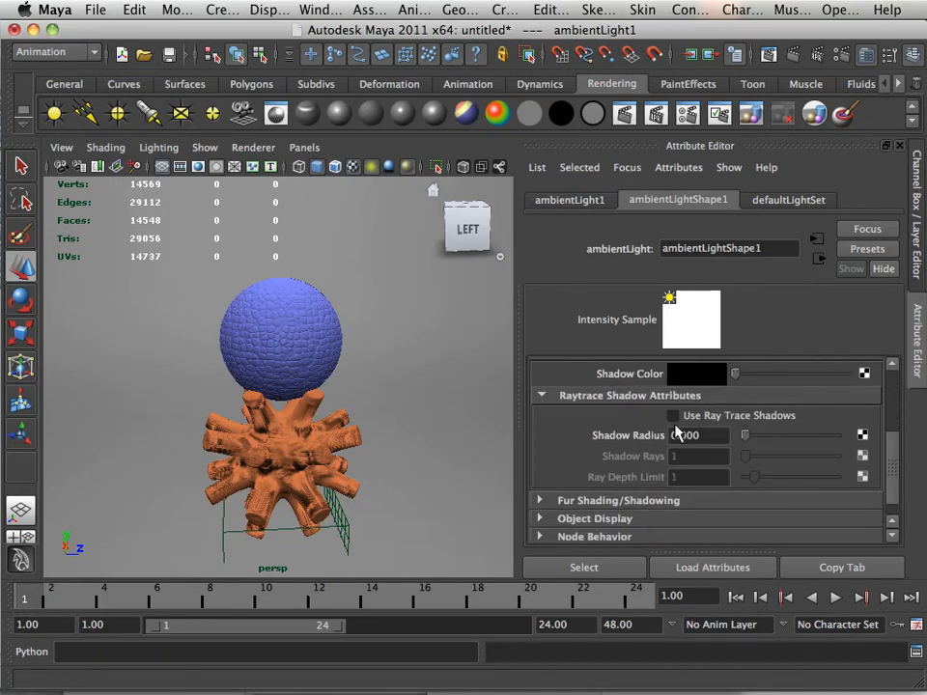
pyautogui.click(672, 415)
pyautogui.click(623, 114)
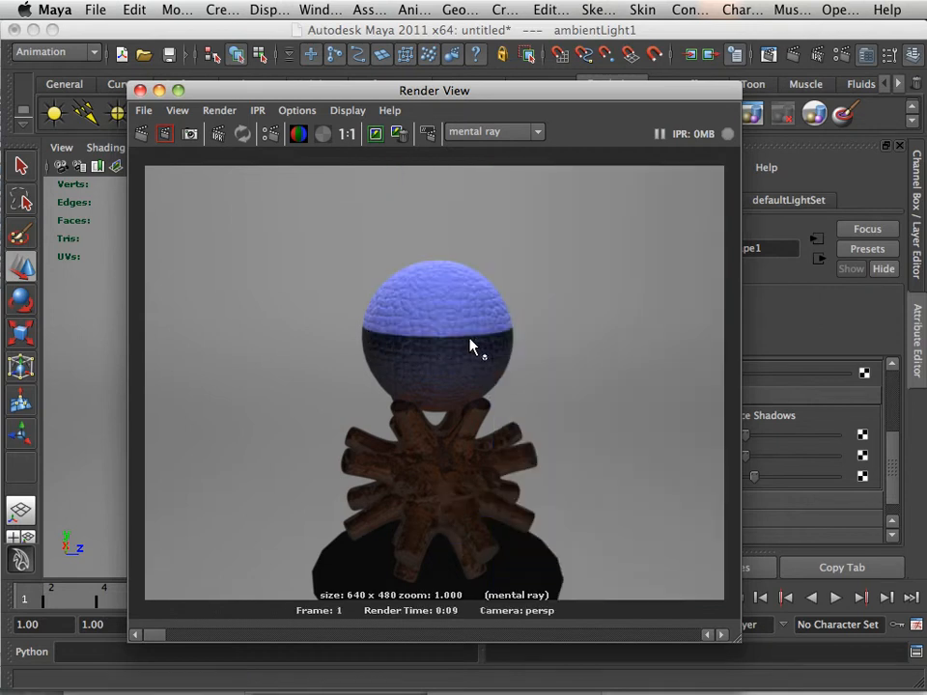
pyautogui.click(140, 89)
# Move the ambient light sideways along Z, away from above the ball, and render the view.
pyautogui.scroll(-5, 281, 213)
pyautogui.moveTo(340, 267); pyautogui.dragTo(412, 274)
pyautogui.keyDown('alt'); pyautogui.moveTo(282, 251); pyautogui.dragTo(392, 289, button='right'); pyautogui.keyUp('alt')
pyautogui.keyDown('alt'); pyautogui.moveTo(392, 289); pyautogui.dragTo(386, 289, button='middle'); pyautogui.keyUp('alt')
pyautogui.keyDown('alt'); pyautogui.moveTo(386, 288); pyautogui.dragTo(430, 295, button='right'); pyautogui.keyUp('alt')
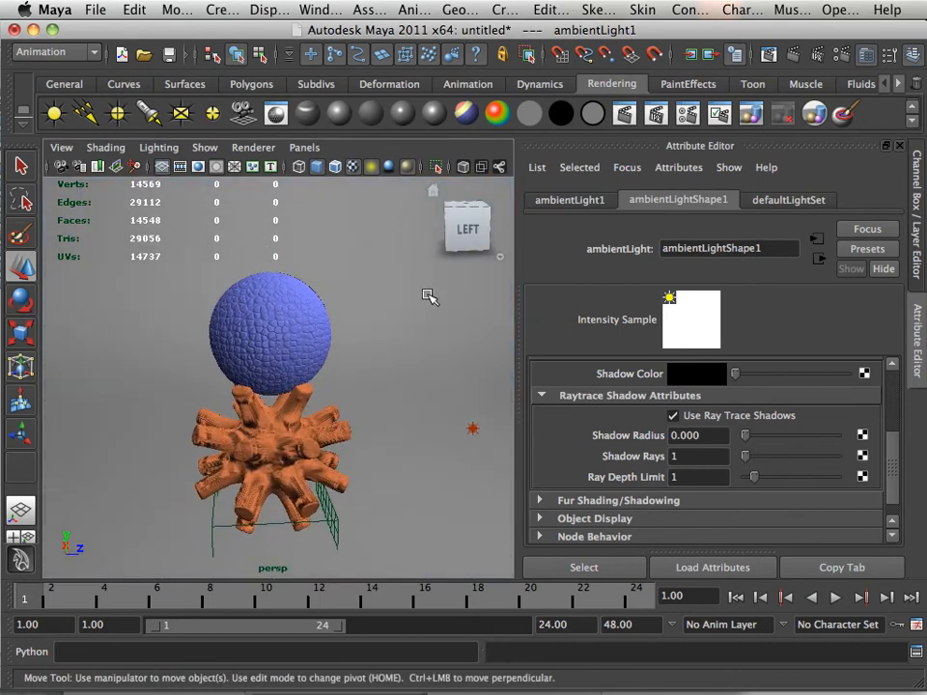
pyautogui.keyDown('alt'); pyautogui.moveTo(430, 295); pyautogui.dragTo(463, 292); pyautogui.keyUp('alt')
pyautogui.click(625, 116)
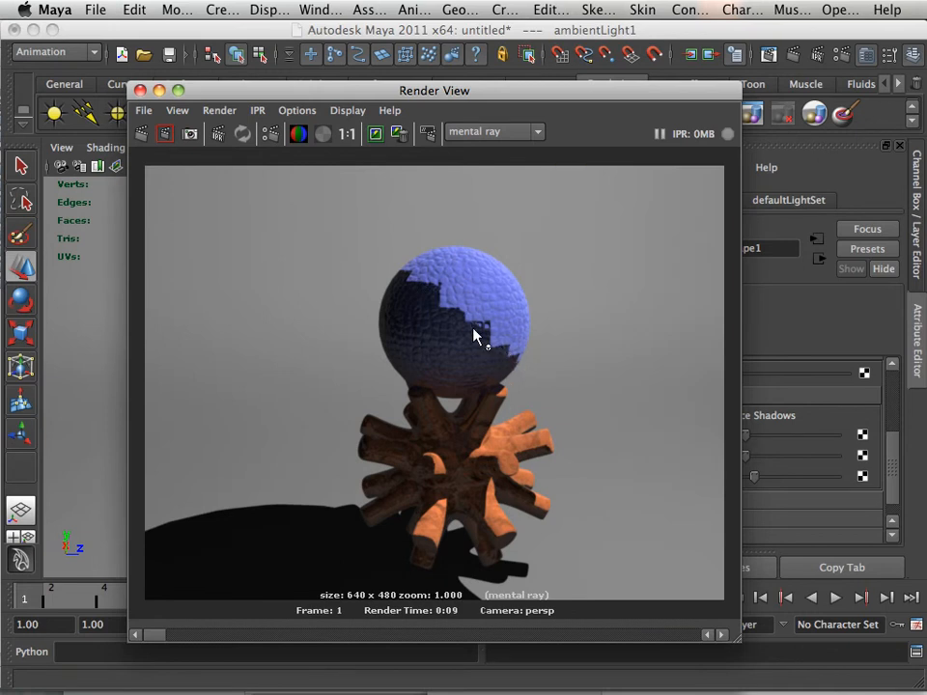
pyautogui.click(140, 90)
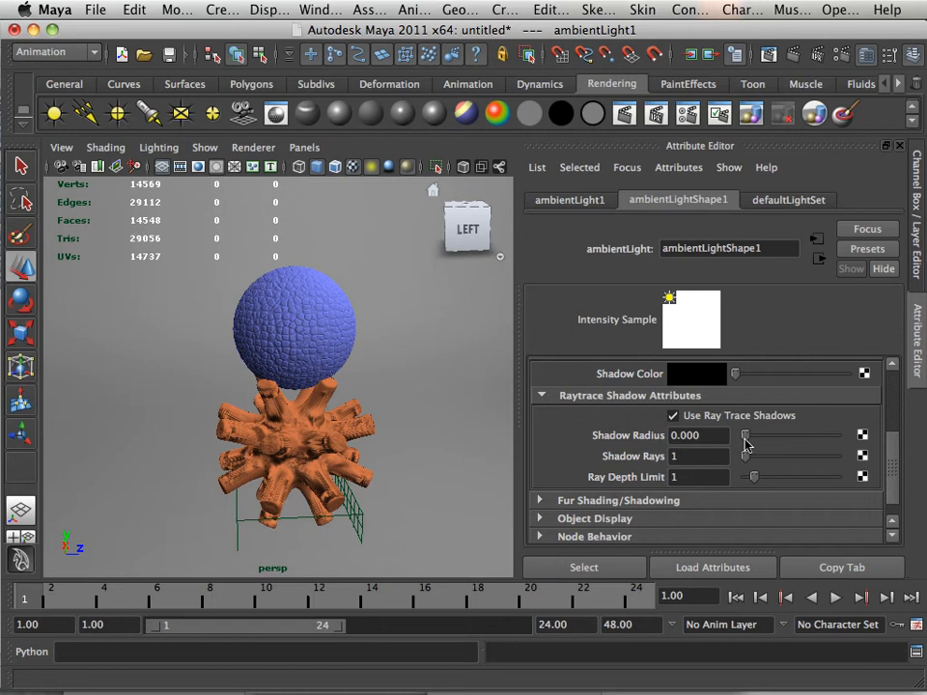
# Set the ambient light's Shadow Radius to 0.376 and Shadow Rays to 16, and render the view.
pyautogui.moveTo(746, 437); pyautogui.dragTo(780, 456)
pyautogui.click(623, 117)
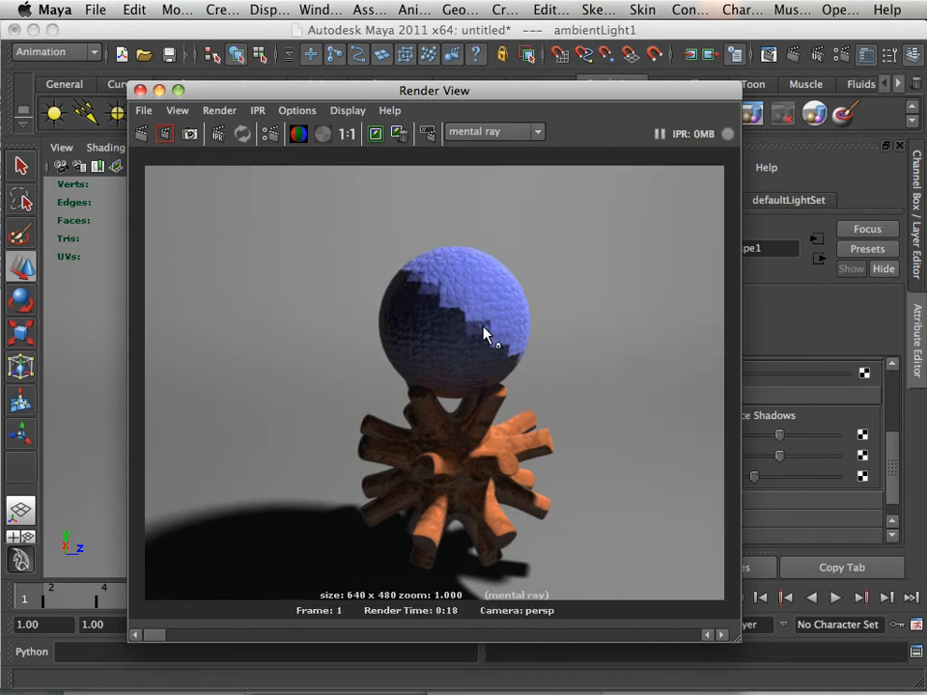
pyautogui.click(140, 89)
# Disable Use Ray Trace Shadows for the ambient light and add a directional light to the scene.
pyautogui.click(672, 415)
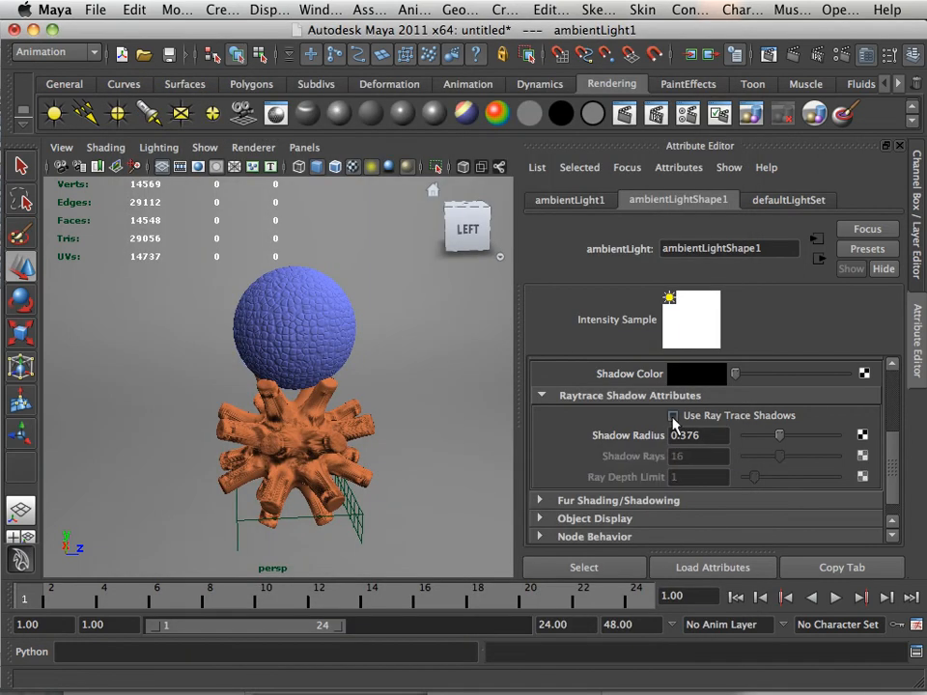
pyautogui.scroll(3, 678, 427)
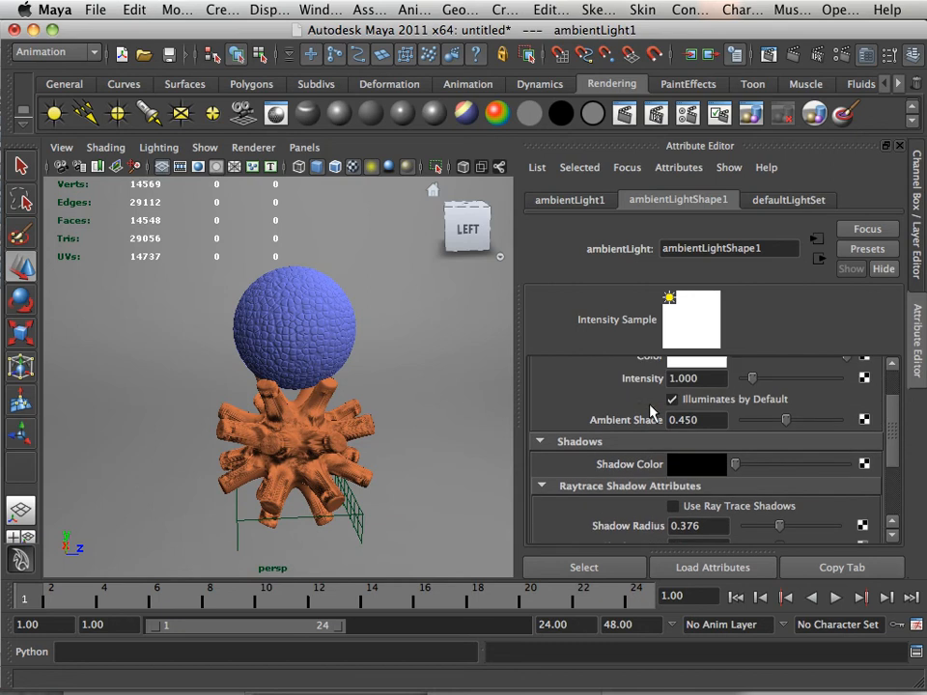
pyautogui.click(85, 113)
# Raise the directional light about 4.5 cm along Y to the top of the ball.
pyautogui.scroll(-3, 331, 373)
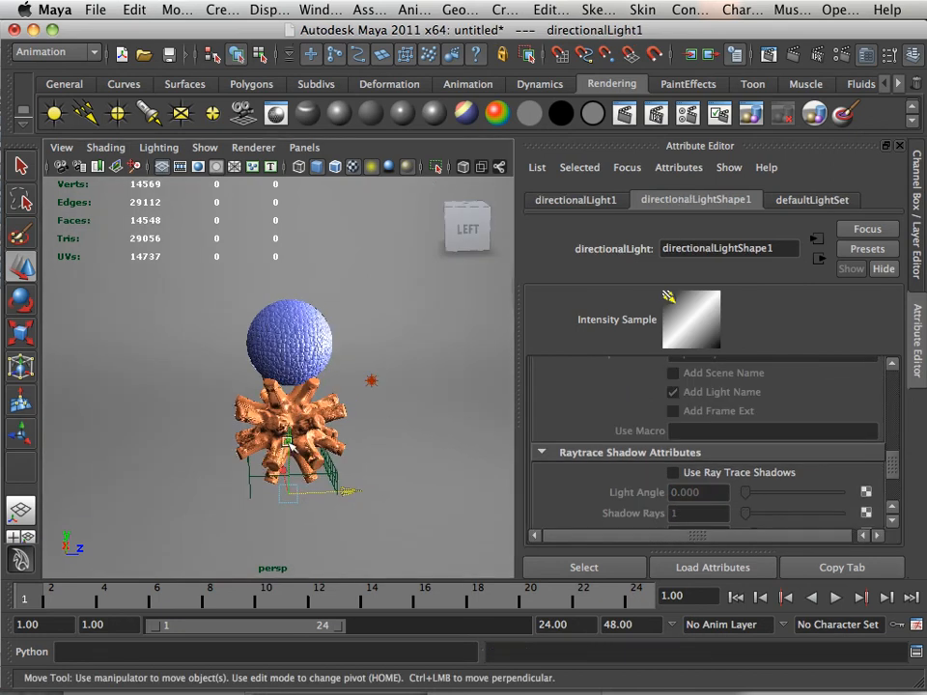
pyautogui.moveTo(290, 434); pyautogui.dragTo(288, 232)
pyautogui.keyDown('alt'); pyautogui.moveTo(404, 360); pyautogui.dragTo(314, 421); pyautogui.keyUp('alt')
pyautogui.keyDown('alt'); pyautogui.moveTo(314, 422); pyautogui.dragTo(227, 420, button='right'); pyautogui.keyUp('alt')
pyautogui.keyDown('alt'); pyautogui.moveTo(228, 420); pyautogui.dragTo(240, 420); pyautogui.keyUp('alt')
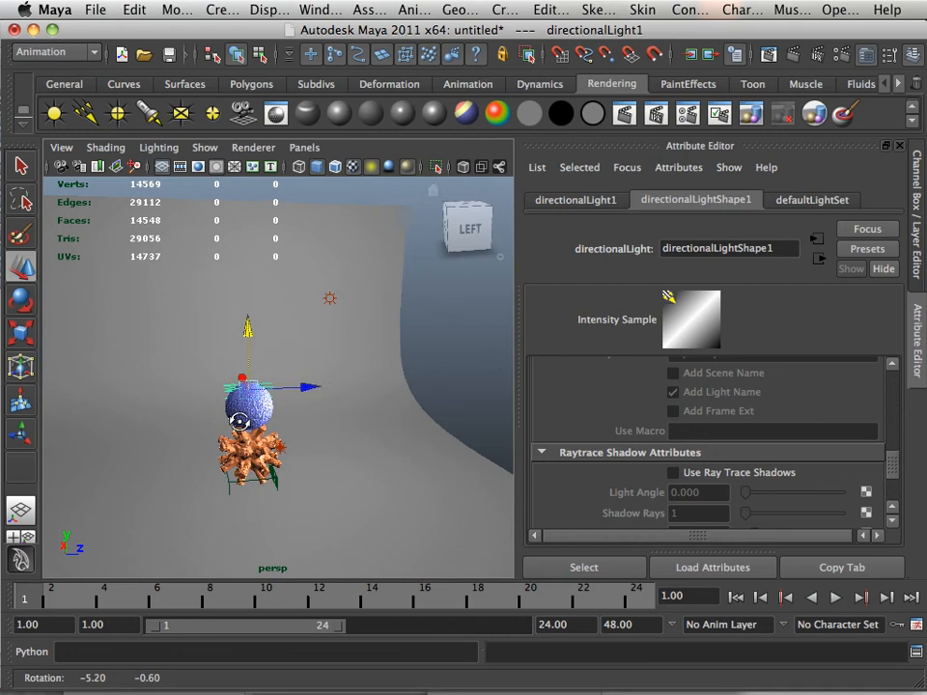
# Select the directional light and move it about 3.5 cm along Z, clear of the ball.
pyautogui.click(283, 448)
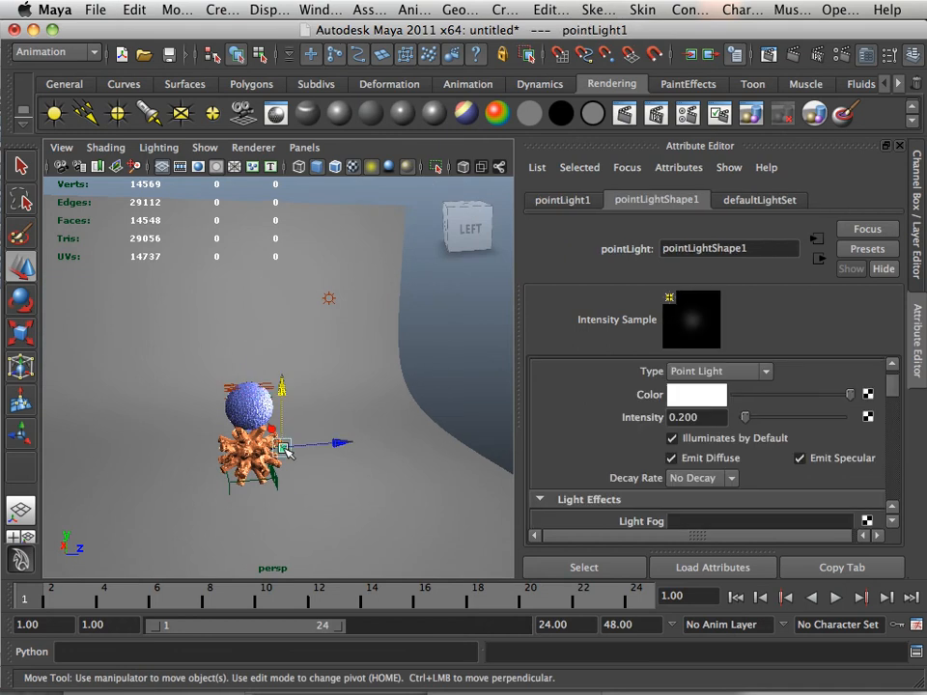
pyautogui.click(286, 449)
pyautogui.keyDown('alt'); pyautogui.moveTo(306, 438); pyautogui.dragTo(357, 436, button='right'); pyautogui.keyUp('alt')
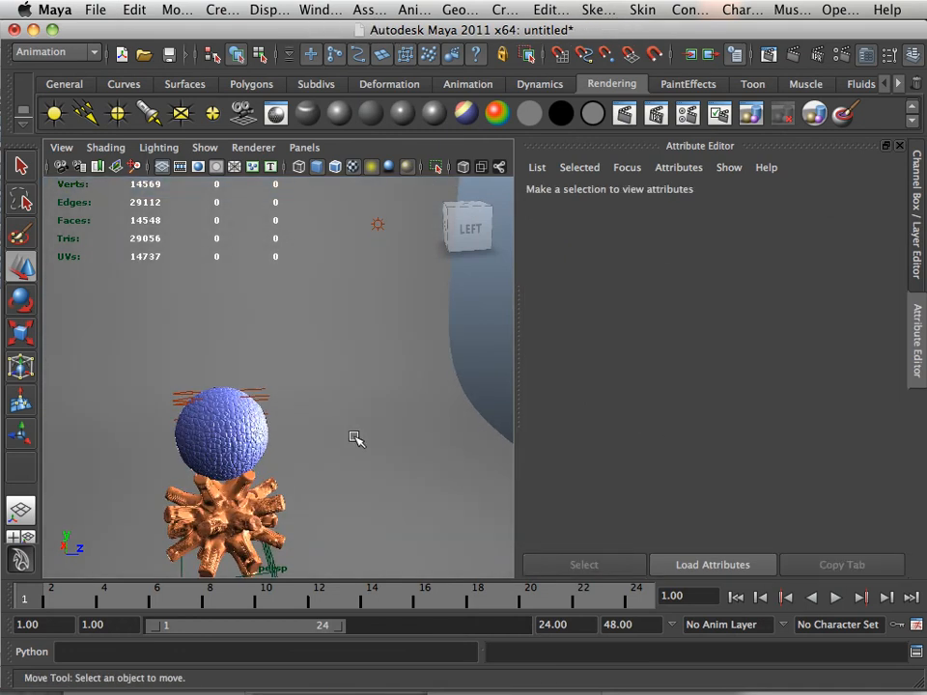
pyautogui.click(254, 387)
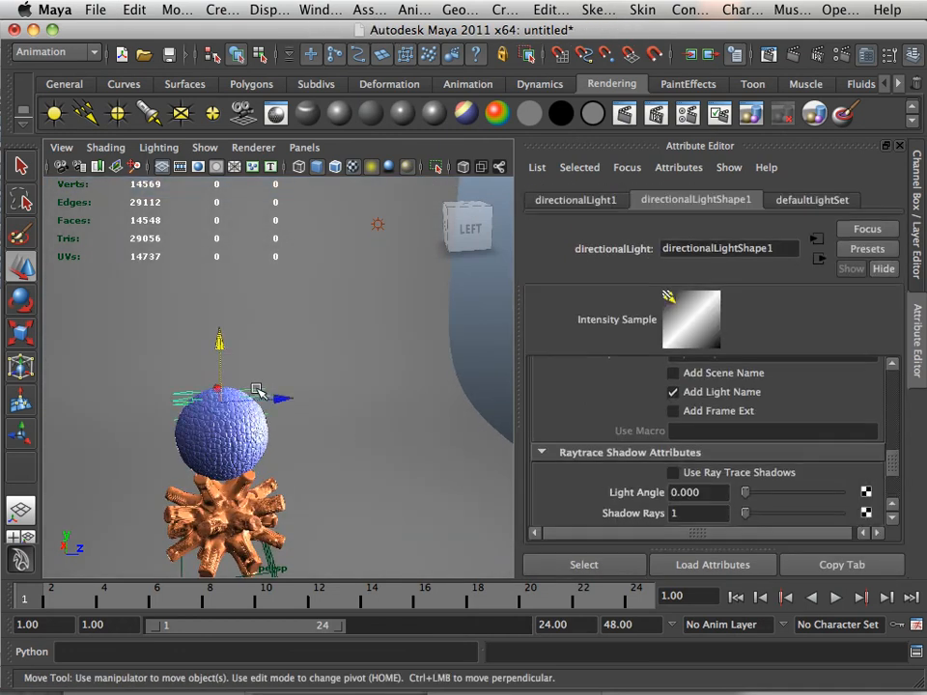
pyautogui.moveTo(286, 406); pyautogui.dragTo(464, 404)
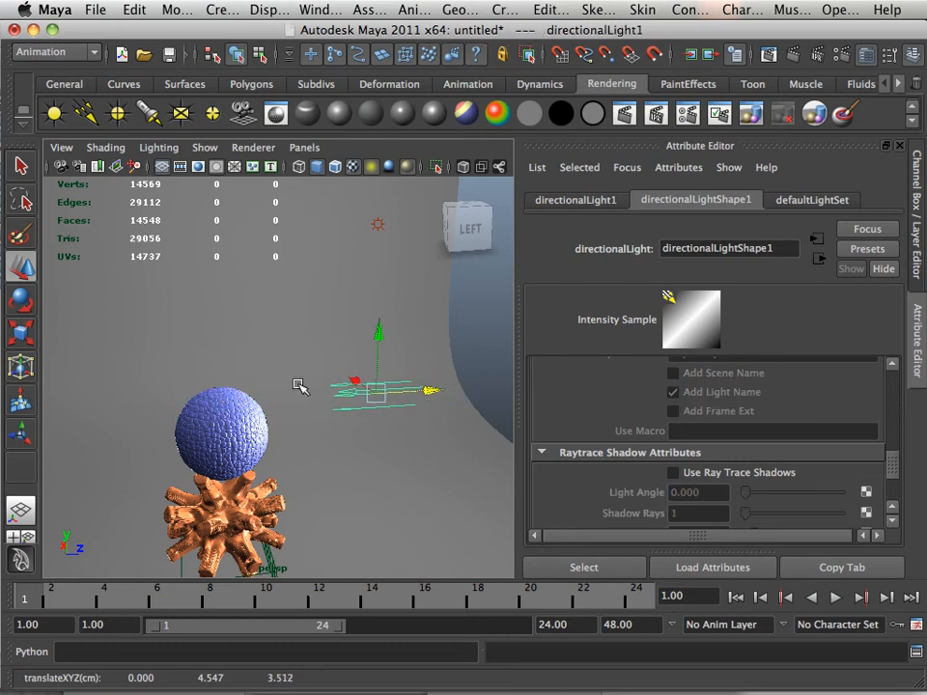
# Rotate the directional light to aim diagonally down towards the ball and branches, and enable its Use Ray Trace Shadows option.
pyautogui.click(20, 301)
pyautogui.moveTo(333, 343)
pyautogui.mouseDown()
pyautogui.moveTo(325, 342)
pyautogui.moveTo(295, 407)
pyautogui.mouseUp()
pyautogui.click(695, 473)
# Render a closer view of the ball and branches lit by the angled directional light.
pyautogui.keyDown('alt'); pyautogui.moveTo(242, 439); pyautogui.dragTo(257, 400, button='middle'); pyautogui.keyUp('alt')
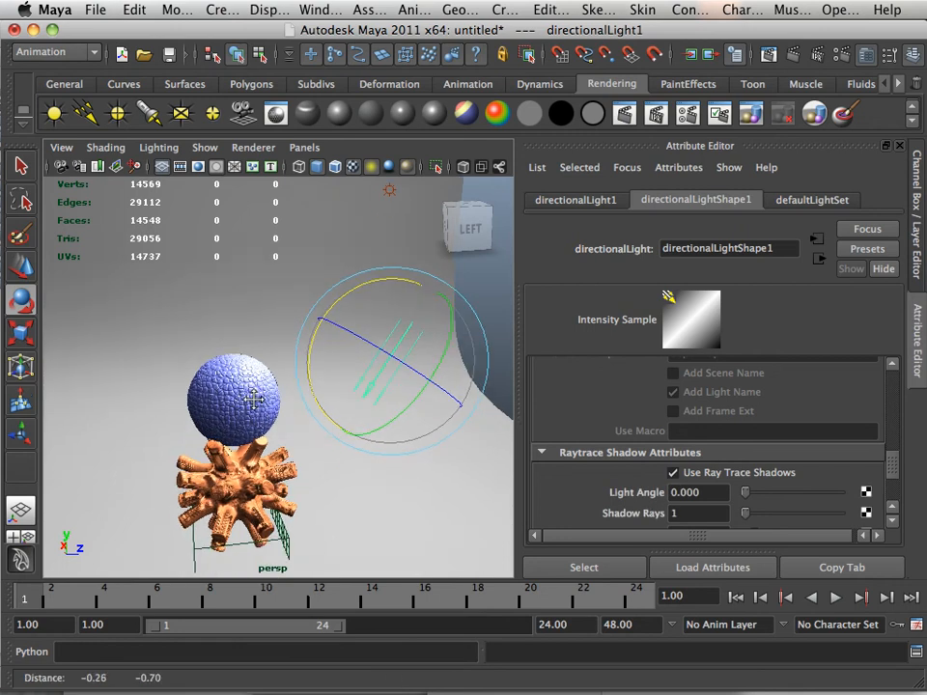
pyautogui.keyDown('alt'); pyautogui.moveTo(257, 401); pyautogui.dragTo(242, 391); pyautogui.keyUp('alt')
pyautogui.keyDown('alt'); pyautogui.moveTo(242, 393); pyautogui.dragTo(249, 363, button='middle'); pyautogui.keyUp('alt')
pyautogui.keyDown('alt'); pyautogui.moveTo(249, 363); pyautogui.dragTo(309, 371, button='right'); pyautogui.keyUp('alt')
pyautogui.click(625, 114)
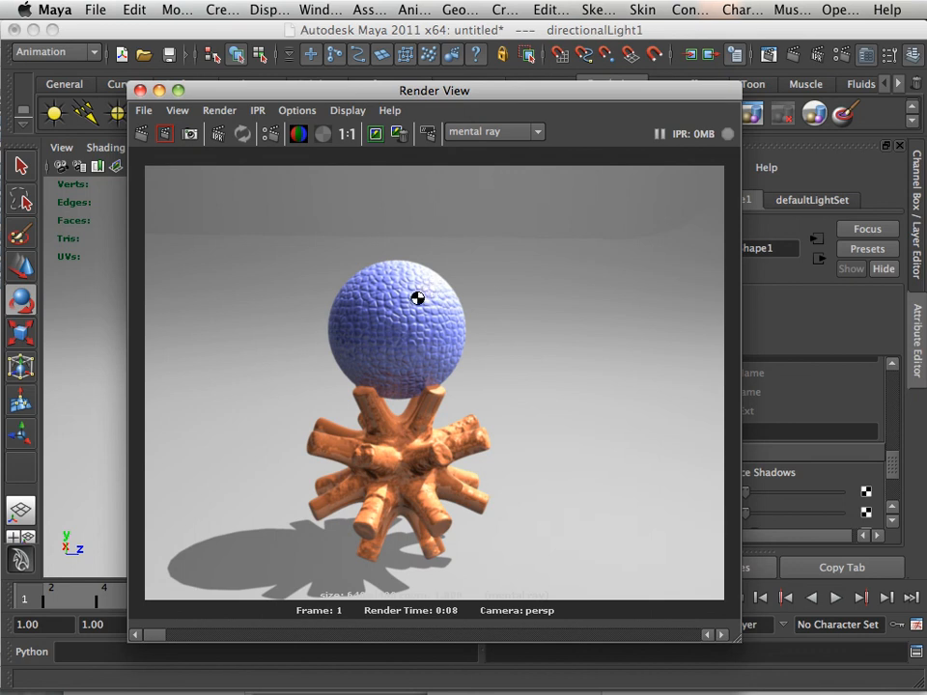
pyautogui.click(140, 90)
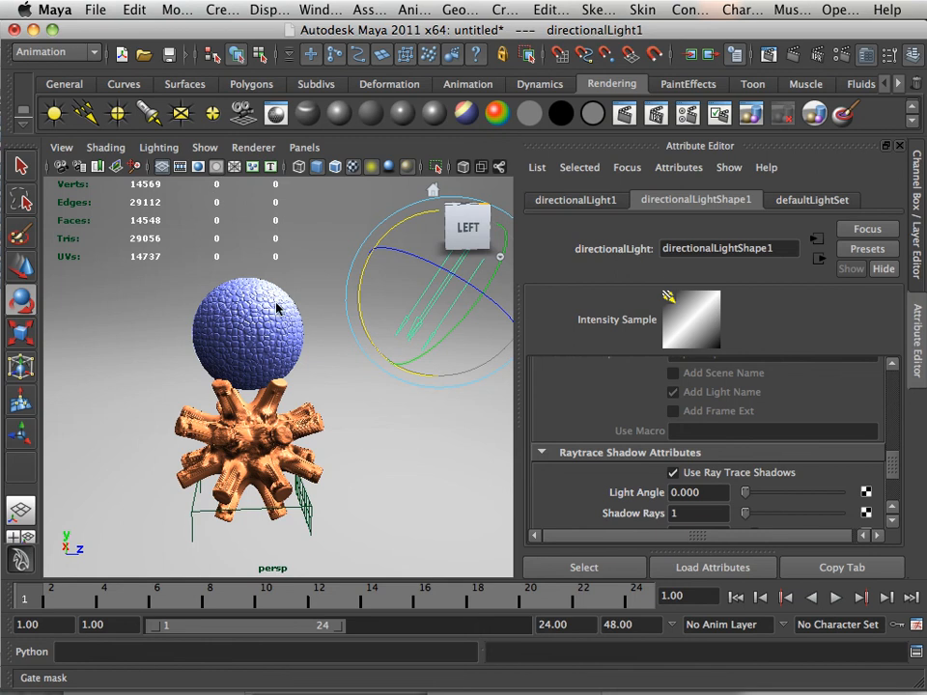
pyautogui.keyDown('alt'); pyautogui.moveTo(283, 304); pyautogui.dragTo(224, 306, button='right'); pyautogui.keyUp('alt')
pyautogui.keyDown('alt'); pyautogui.moveTo(224, 305); pyautogui.dragTo(214, 304); pyautogui.keyUp('alt')
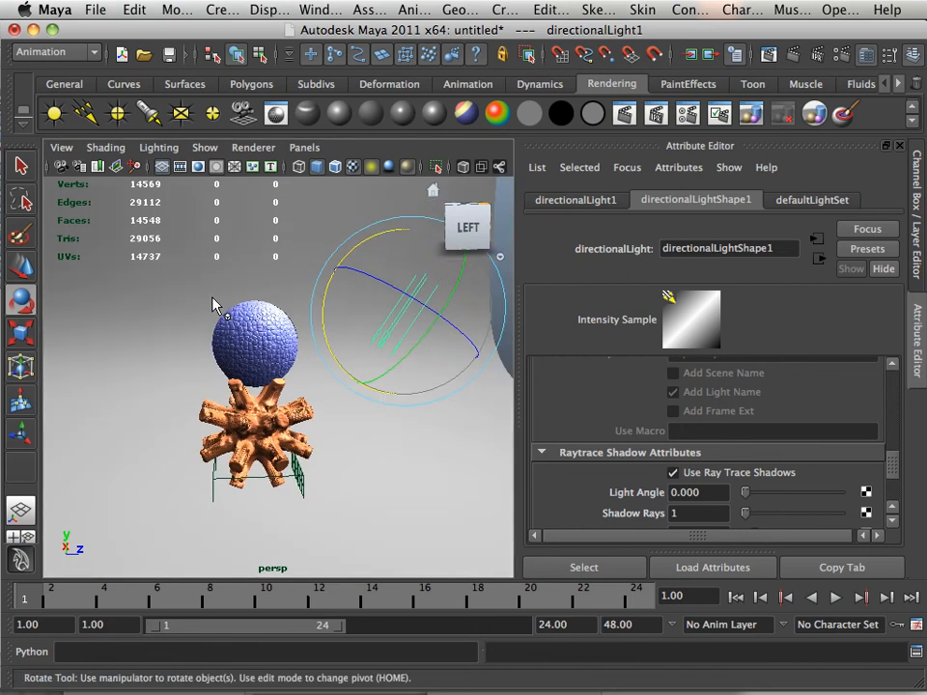